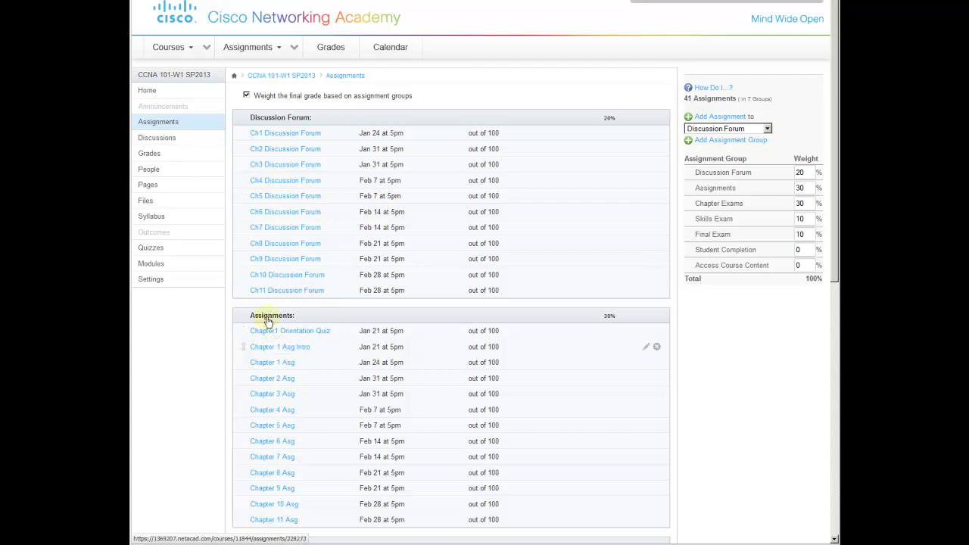
- Bring up the Courses menu in the top bar over the CCNA 101-W1 SP2013 assignments
{"action": "mouse_move", "coordinate": [238, 54]}
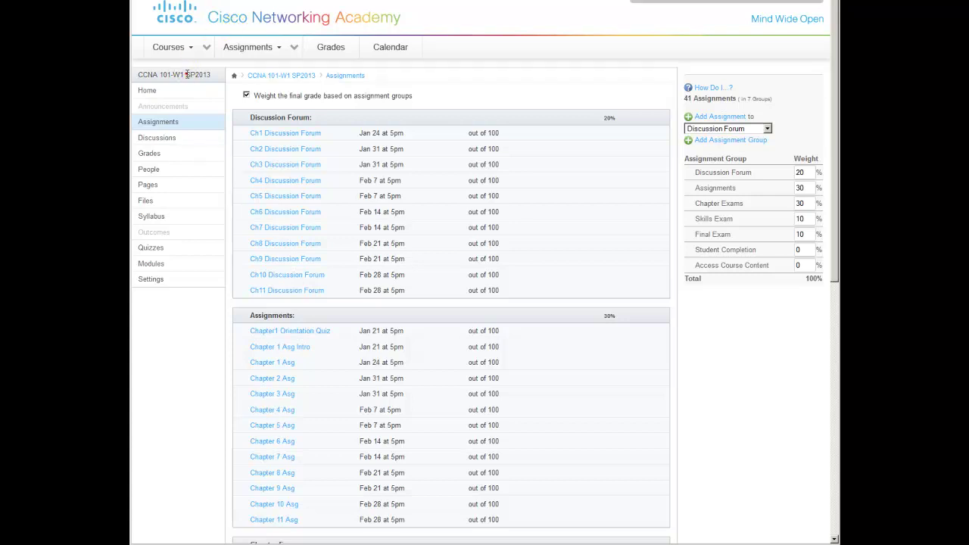
- Go to CCNA 101-W1 SP2013's Assignments and open the Chapter 1 Asg Intro assignment
{"action": "left_click", "coordinate": [184, 49]}
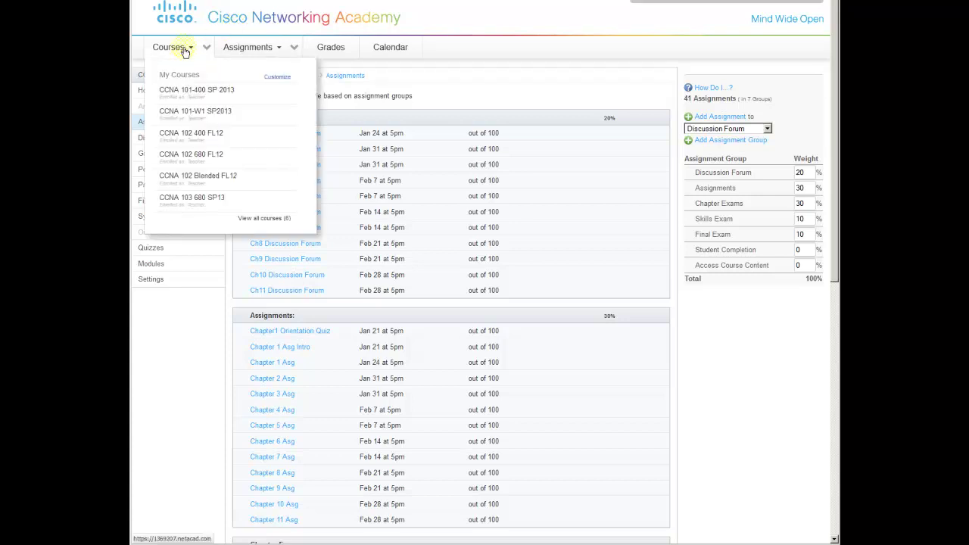
{"action": "left_click", "coordinate": [187, 111]}
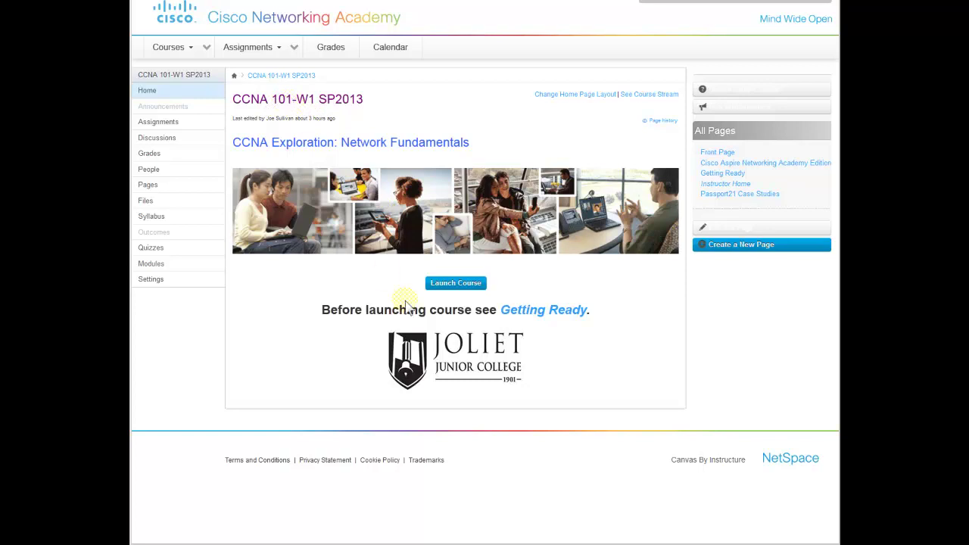
{"action": "left_click", "coordinate": [169, 122]}
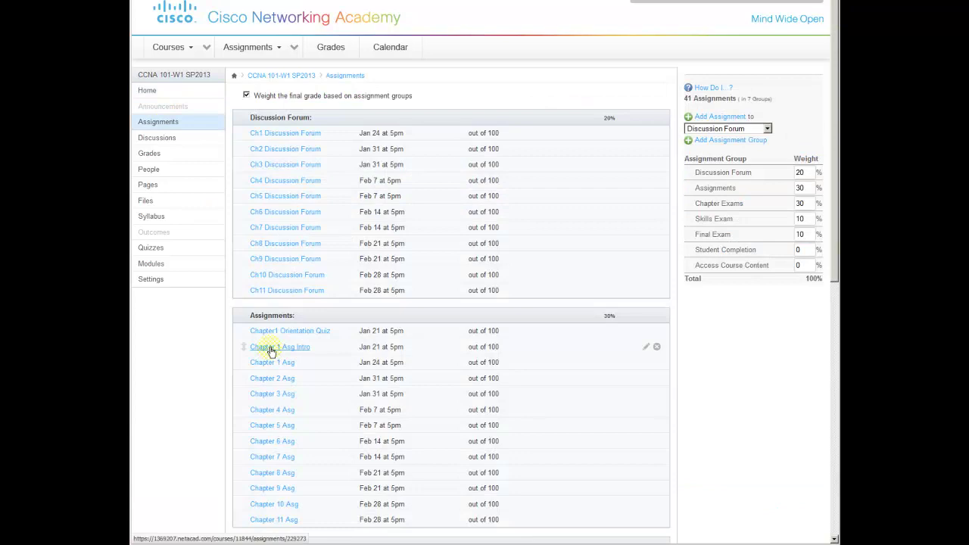
{"action": "left_click", "coordinate": [271, 349]}
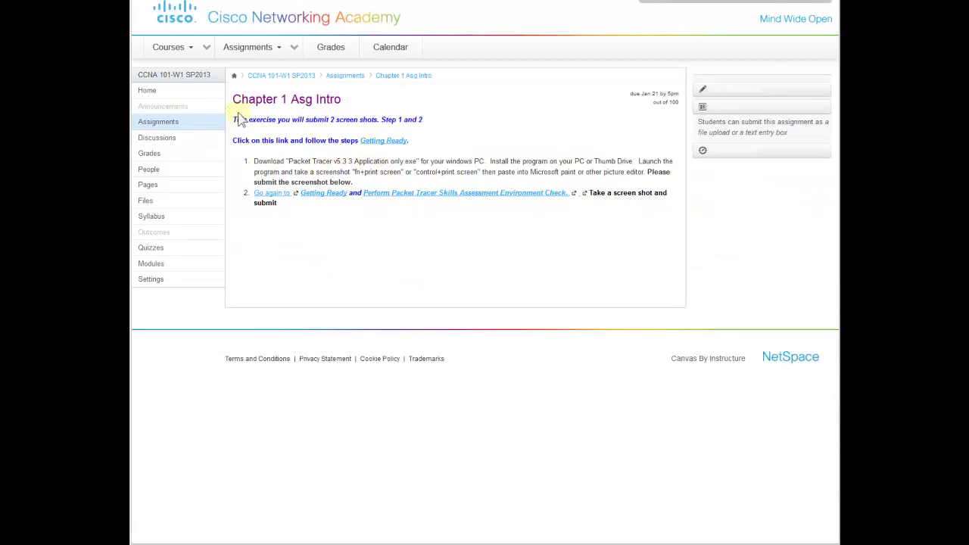
- Open the Chapter 2 Asg assignment and launch its 2.2.4.2.pka lab file in Packet Tracer
{"action": "left_click", "coordinate": [149, 123]}
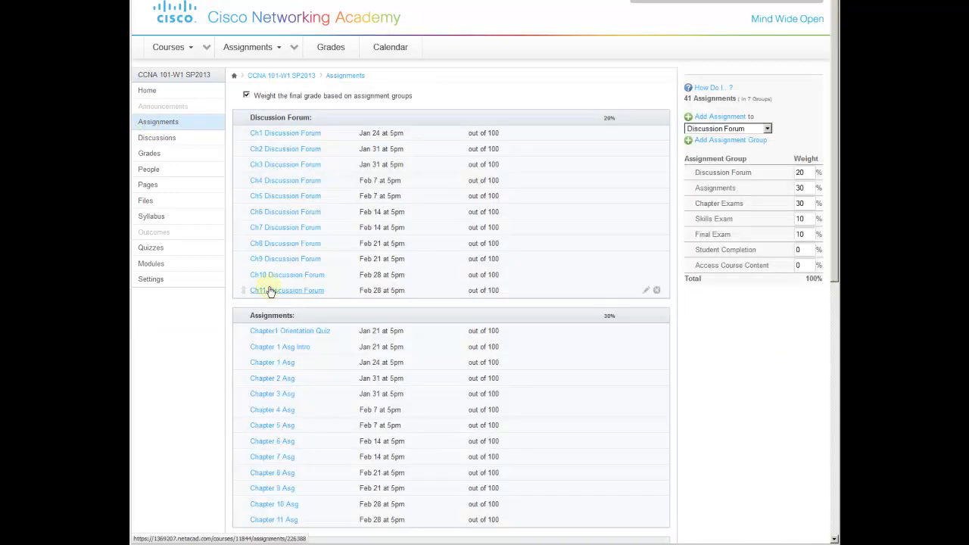
{"action": "left_click", "coordinate": [276, 380]}
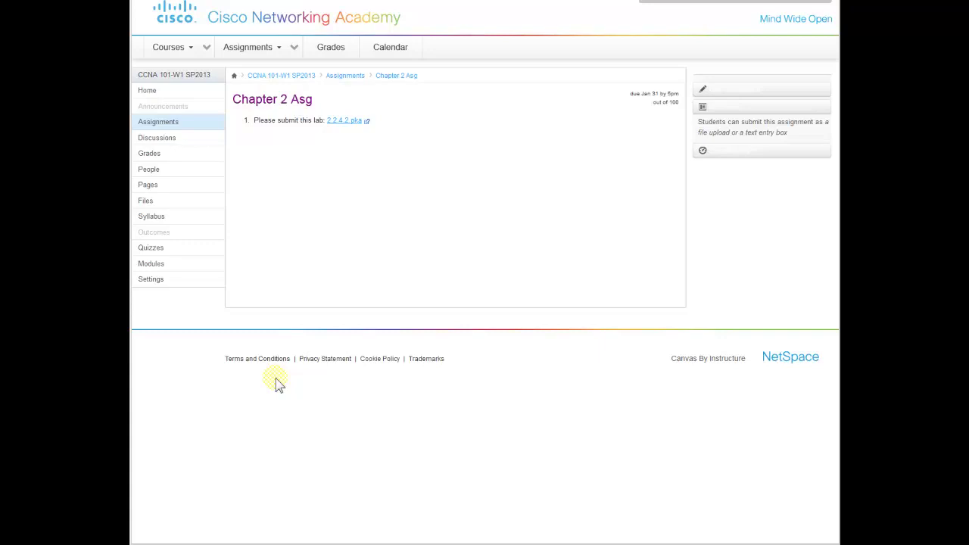
{"action": "left_click", "coordinate": [336, 123]}
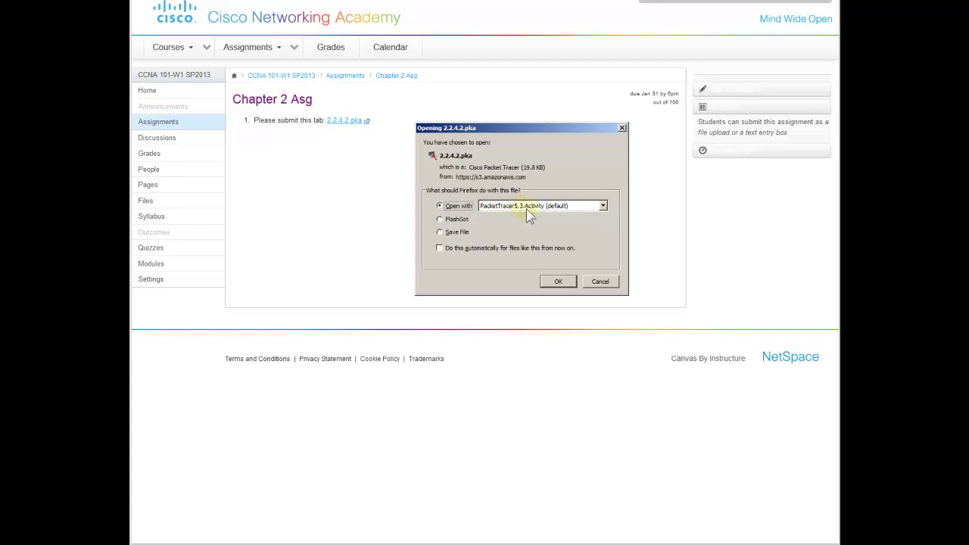
{"action": "left_click", "coordinate": [556, 281]}
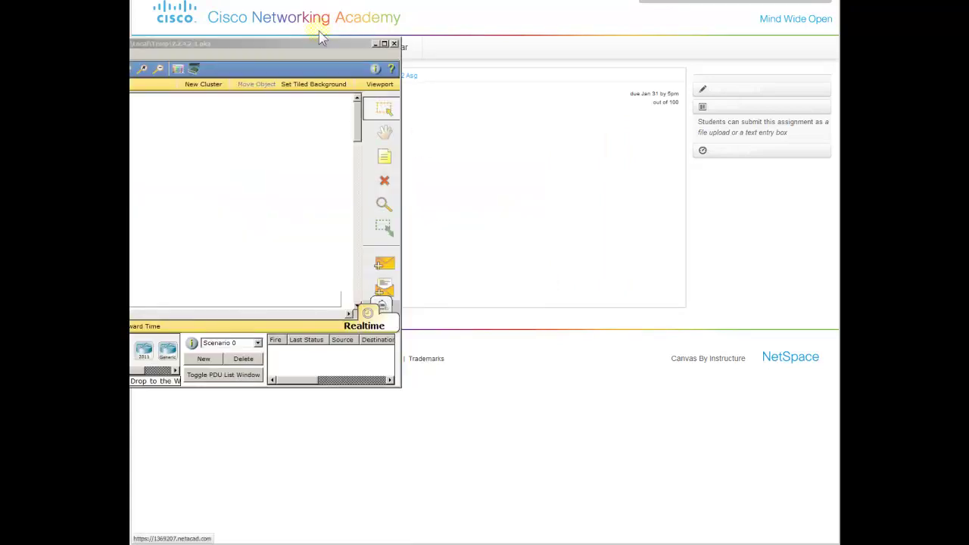
- Arrange the Packet Tracer and activity instructions windows side by side, enlarging both
{"action": "left_click_drag", "start_coordinate": [319, 41], "coordinate": [757, 10]}
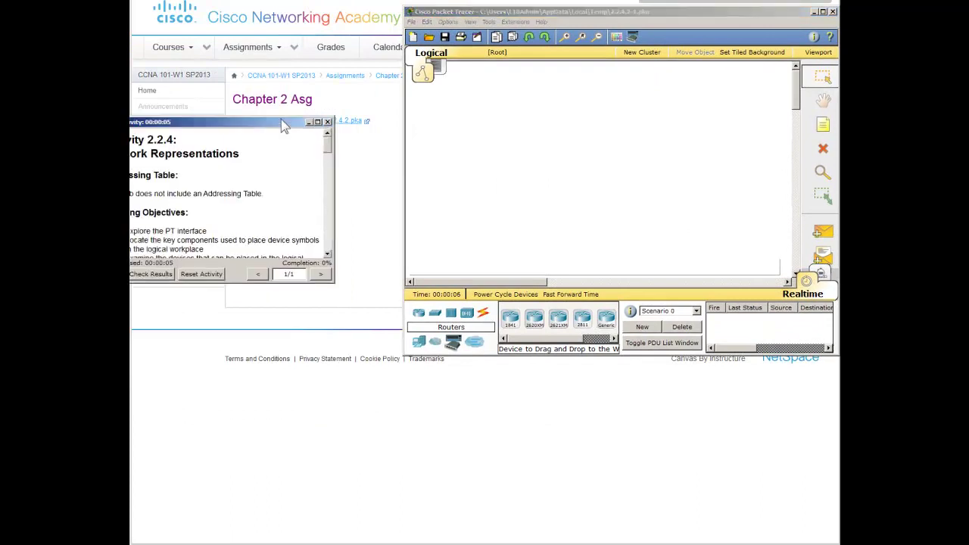
{"action": "left_click_drag", "start_coordinate": [306, 106], "coordinate": [308, 10]}
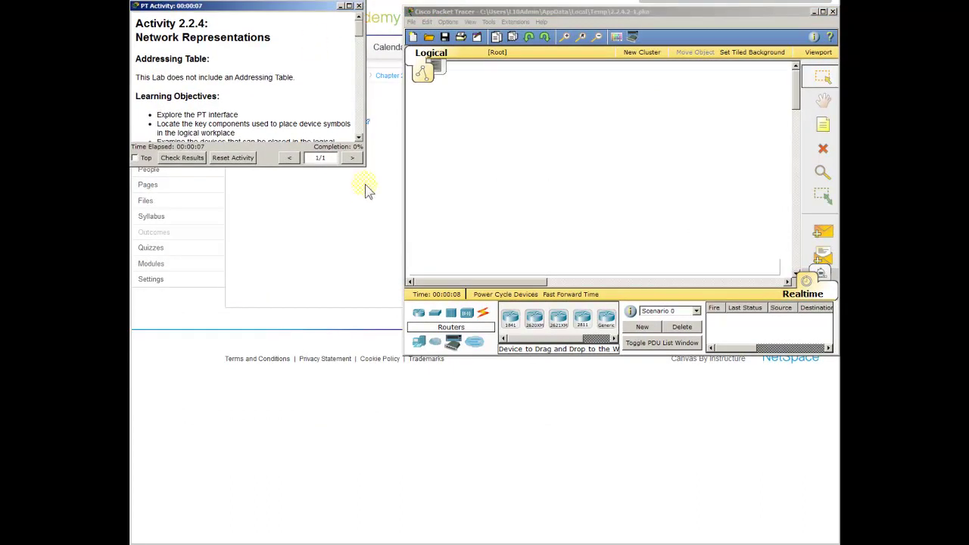
{"action": "left_click_drag", "start_coordinate": [362, 164], "coordinate": [420, 536]}
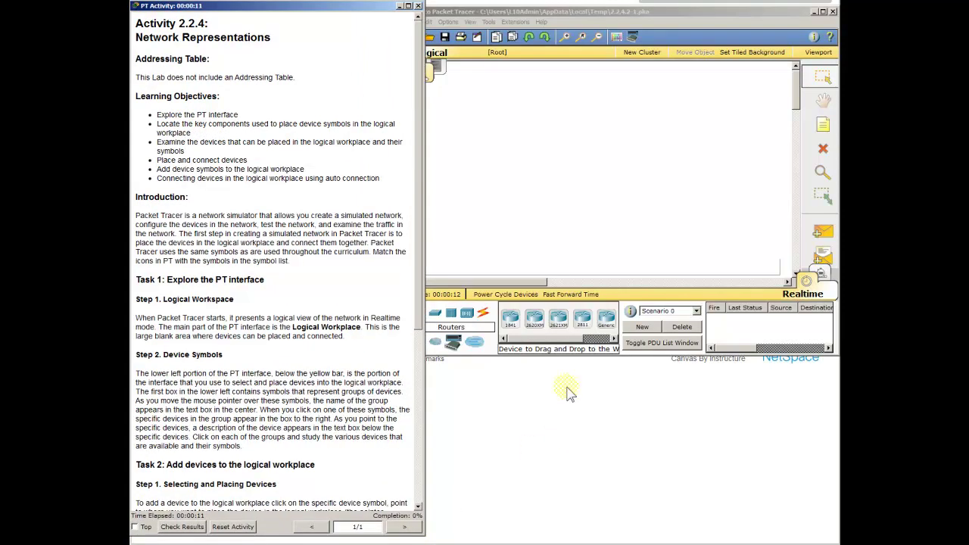
{"action": "left_click_drag", "start_coordinate": [569, 356], "coordinate": [578, 536]}
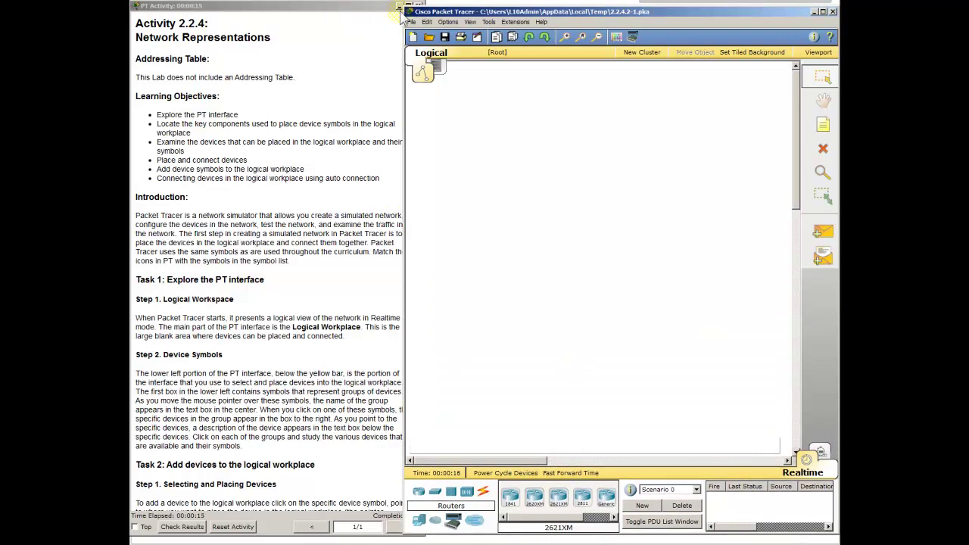
{"action": "left_click_drag", "start_coordinate": [411, 13], "coordinate": [390, 0]}
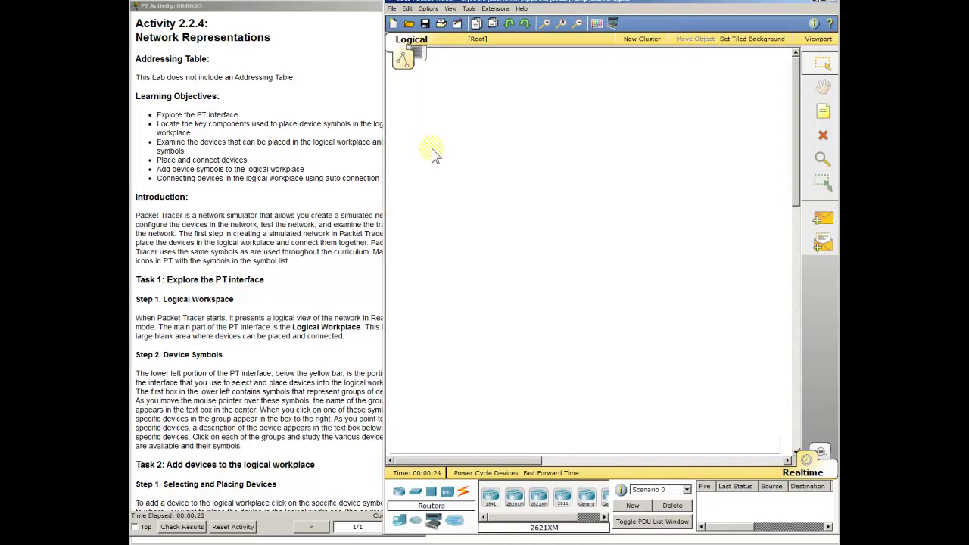
- Scroll the instructions to Task 2's device list and mark the row-placement sentence
{"action": "left_click", "coordinate": [261, 242]}
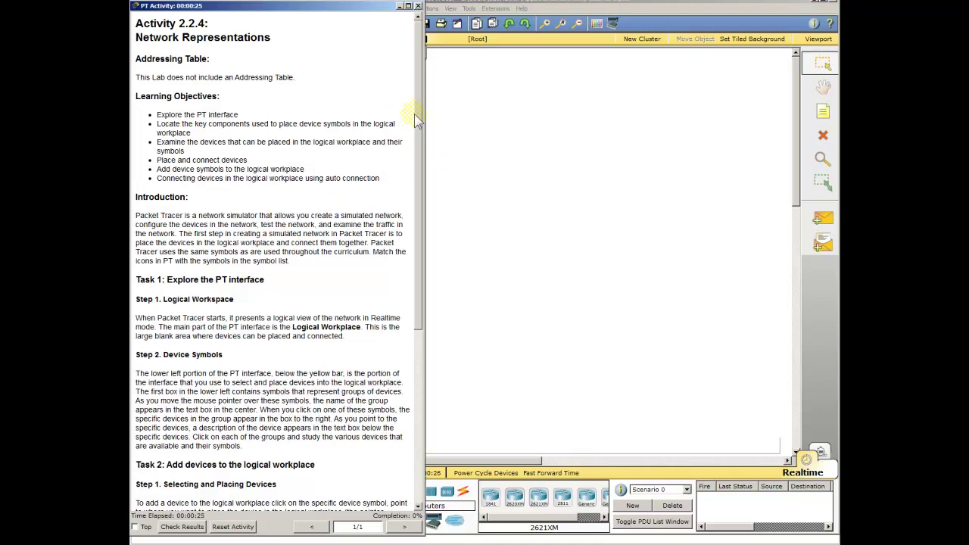
{"action": "left_click_drag", "start_coordinate": [413, 114], "coordinate": [426, 354]}
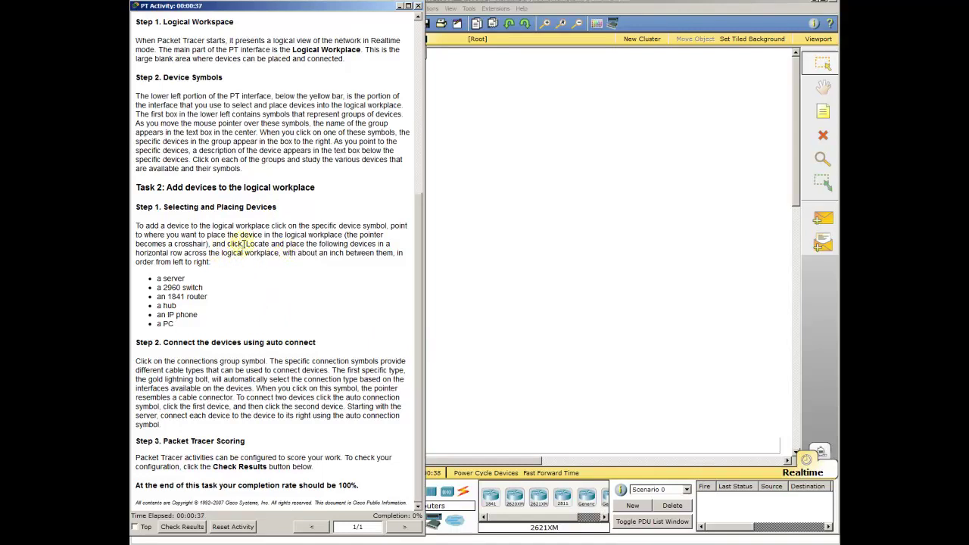
{"action": "left_click_drag", "start_coordinate": [244, 243], "coordinate": [288, 263]}
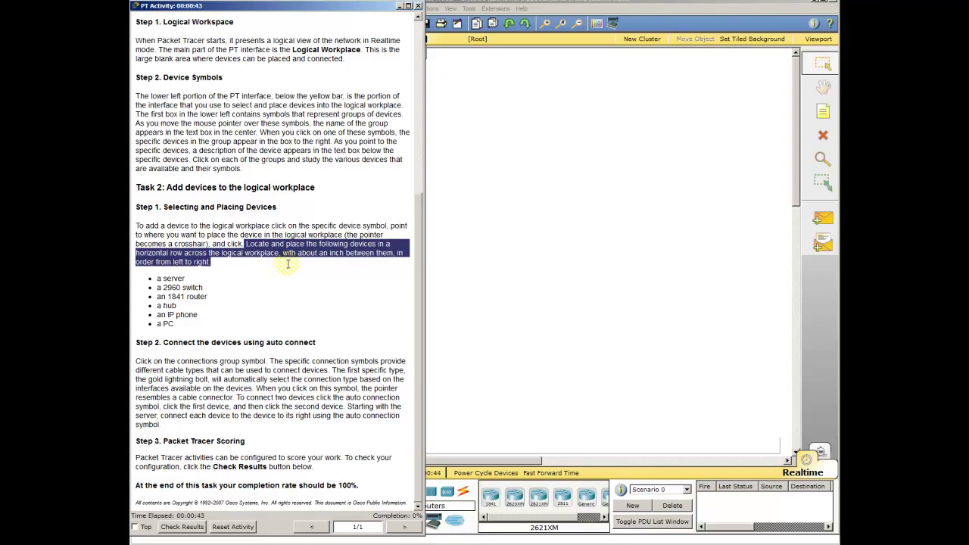
{"action": "left_click", "coordinate": [288, 263]}
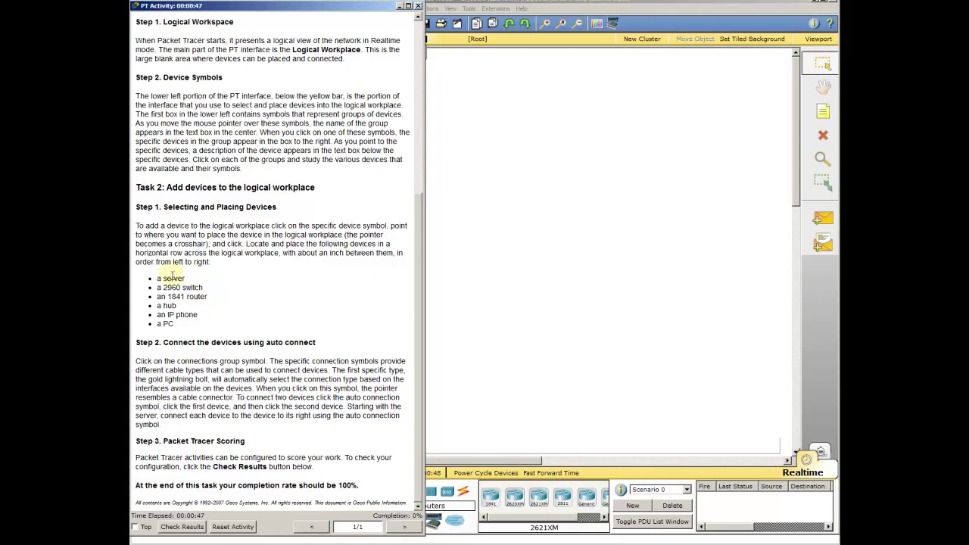
{"action": "left_click", "coordinate": [477, 176]}
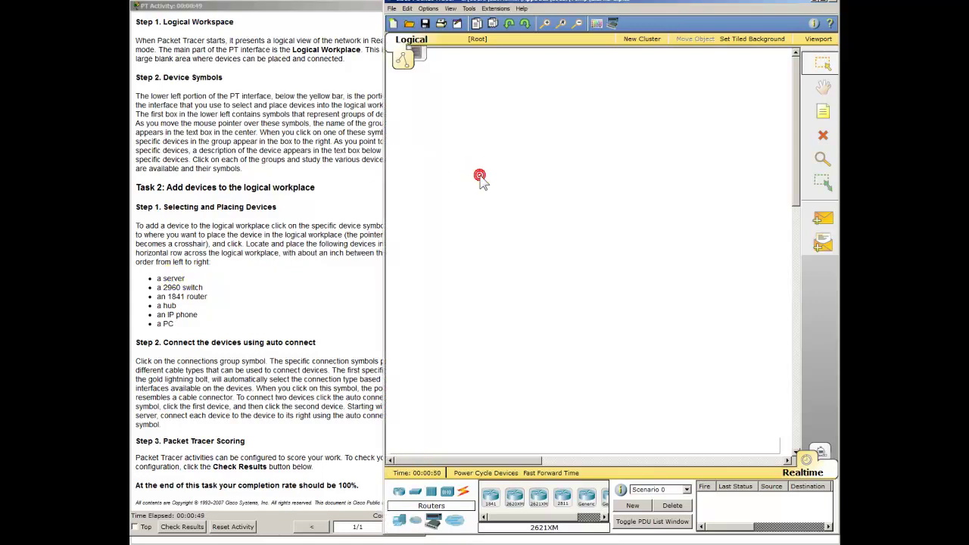
- Place a Server-PT and a 2960 switch side by side in the logical workspace
{"action": "left_click", "coordinate": [399, 519]}
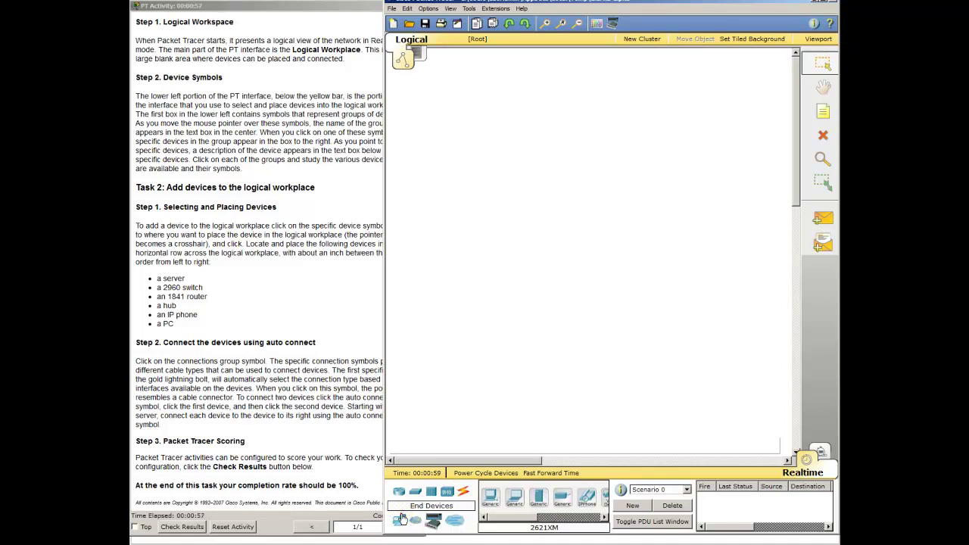
{"action": "left_click", "coordinate": [510, 519]}
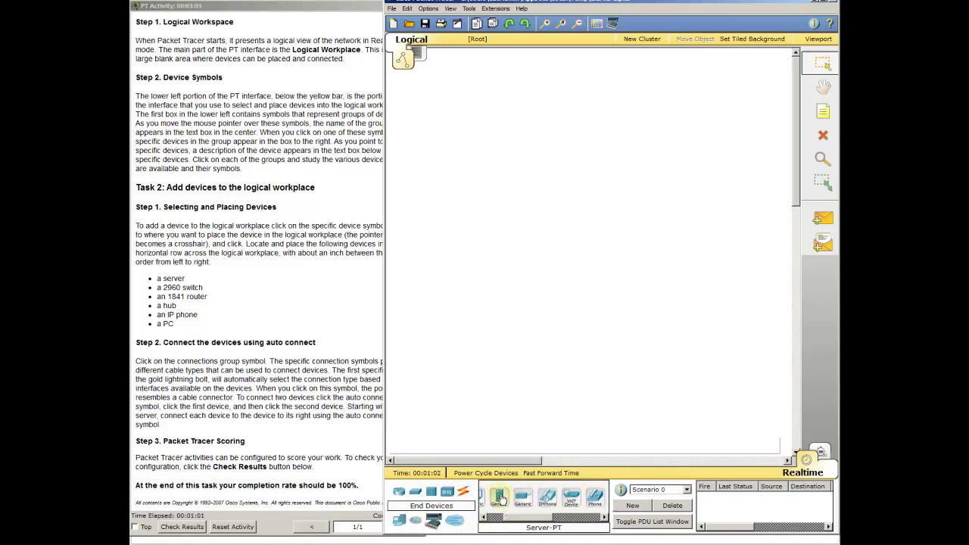
{"action": "left_click", "coordinate": [500, 498]}
{"action": "left_click", "coordinate": [433, 216]}
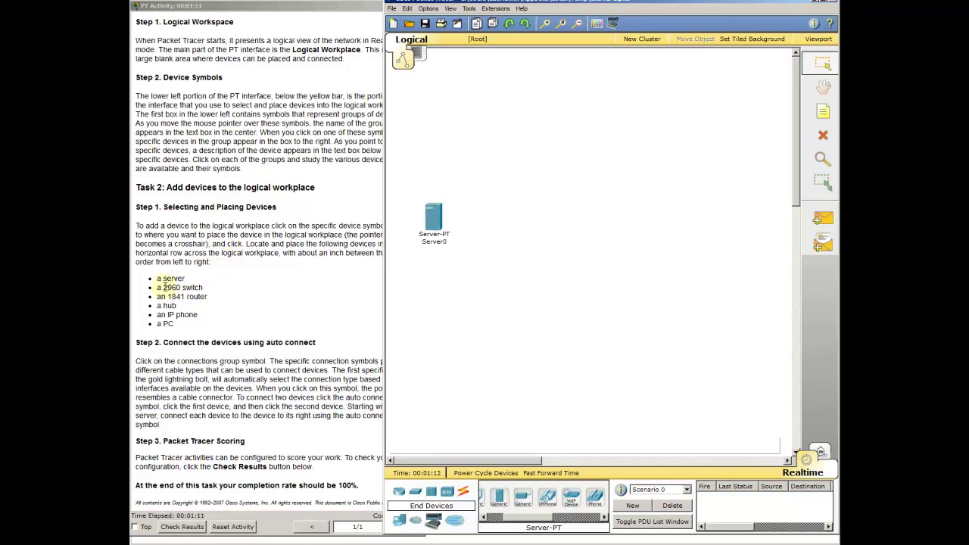
{"action": "left_click_drag", "start_coordinate": [163, 288], "coordinate": [202, 297]}
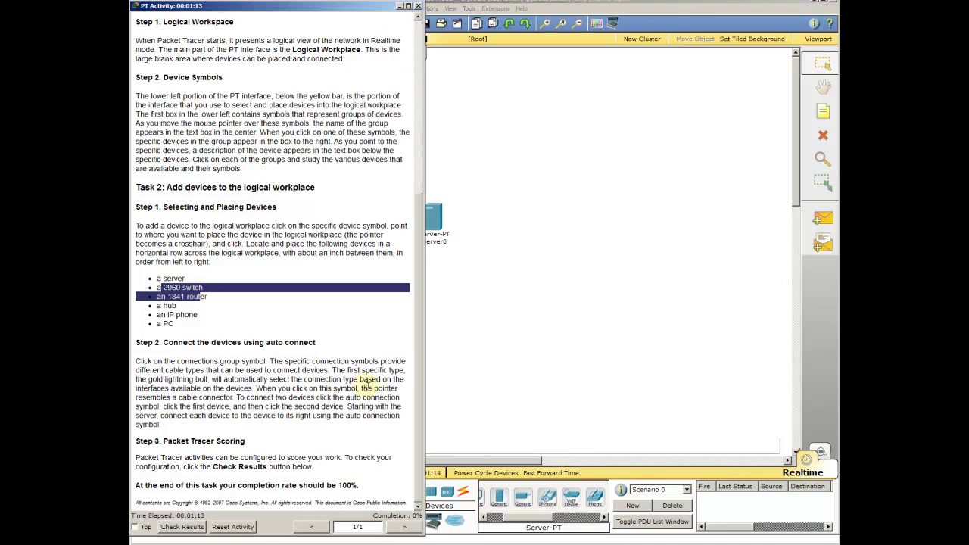
{"action": "left_click", "coordinate": [456, 405]}
{"action": "left_click", "coordinate": [418, 492]}
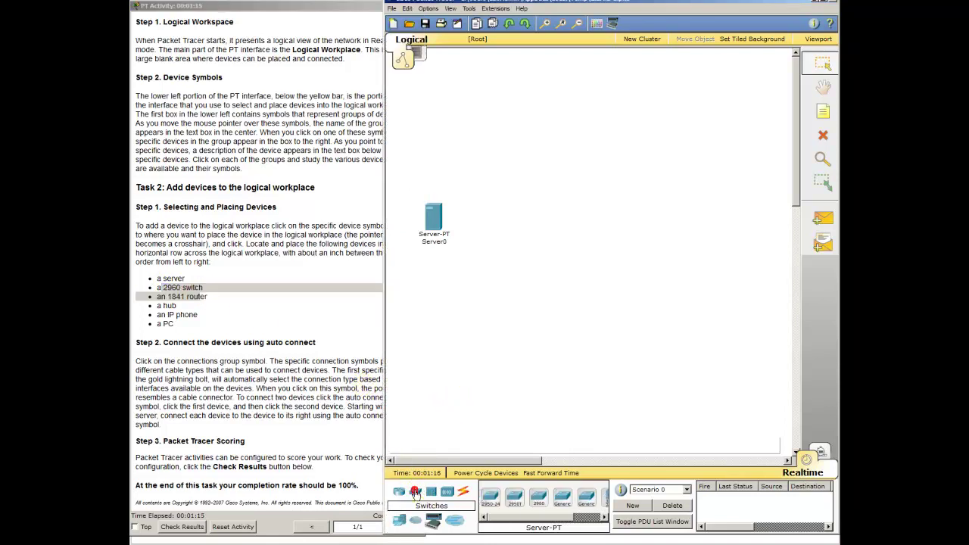
{"action": "left_click", "coordinate": [539, 499]}
{"action": "left_click", "coordinate": [506, 218]}
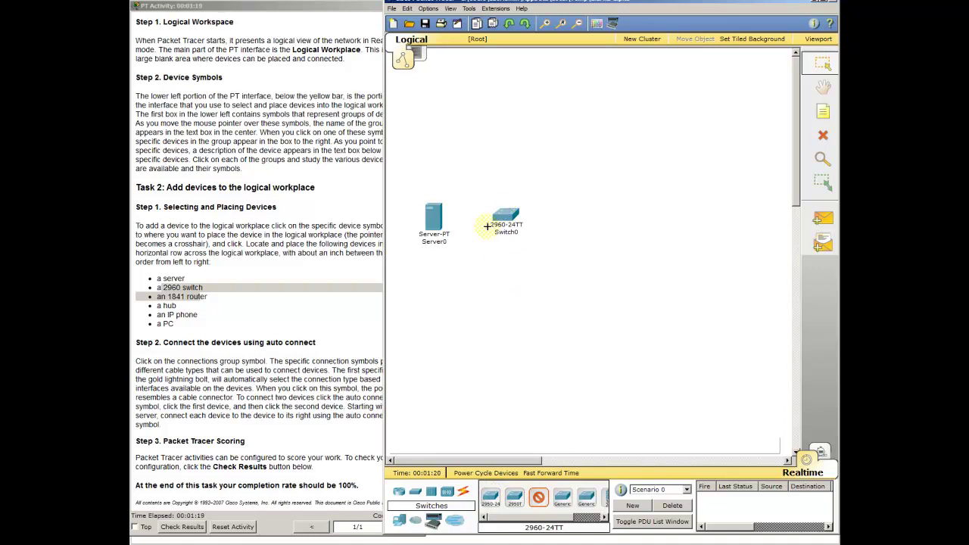
- Add an 1841 router and a generic hub to the right of Switch0
{"action": "left_click", "coordinate": [239, 289]}
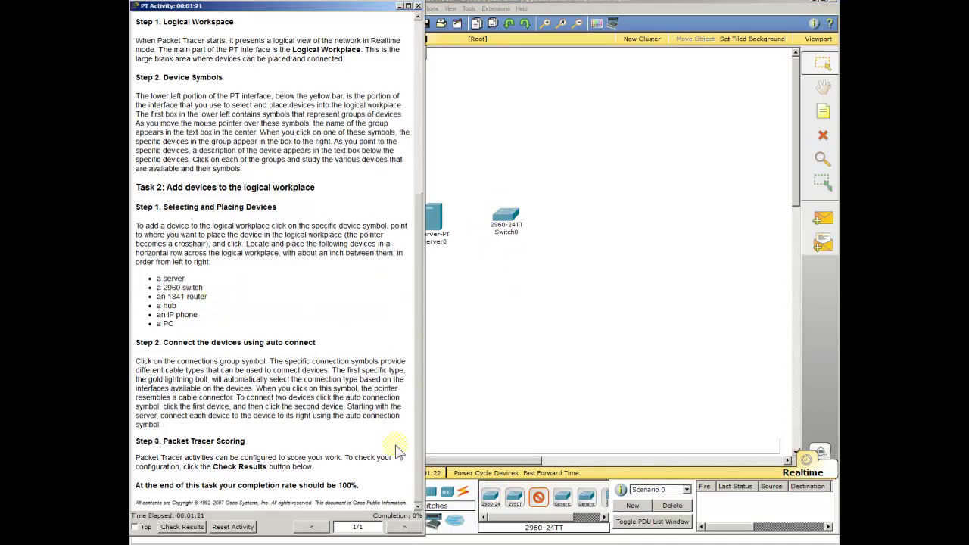
{"action": "left_click", "coordinate": [467, 437]}
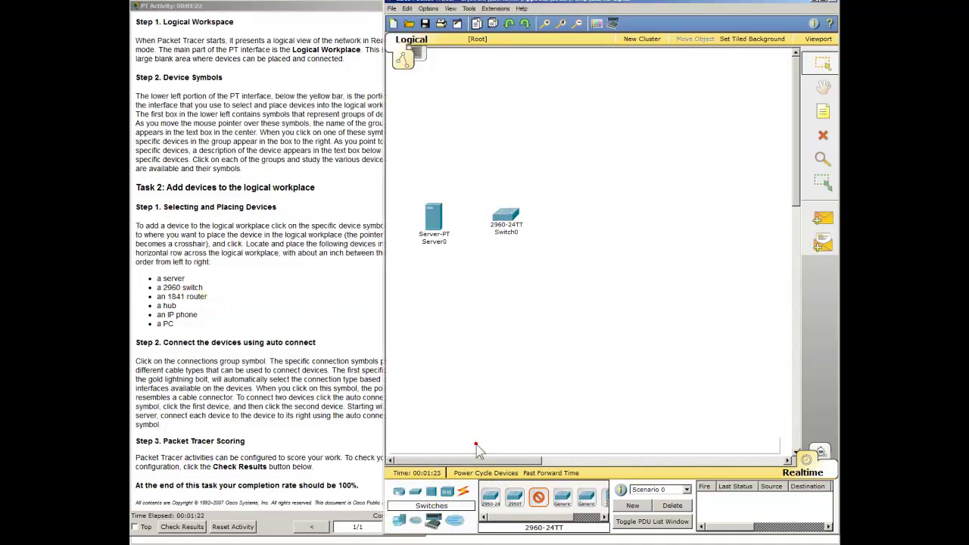
{"action": "left_click", "coordinate": [401, 491]}
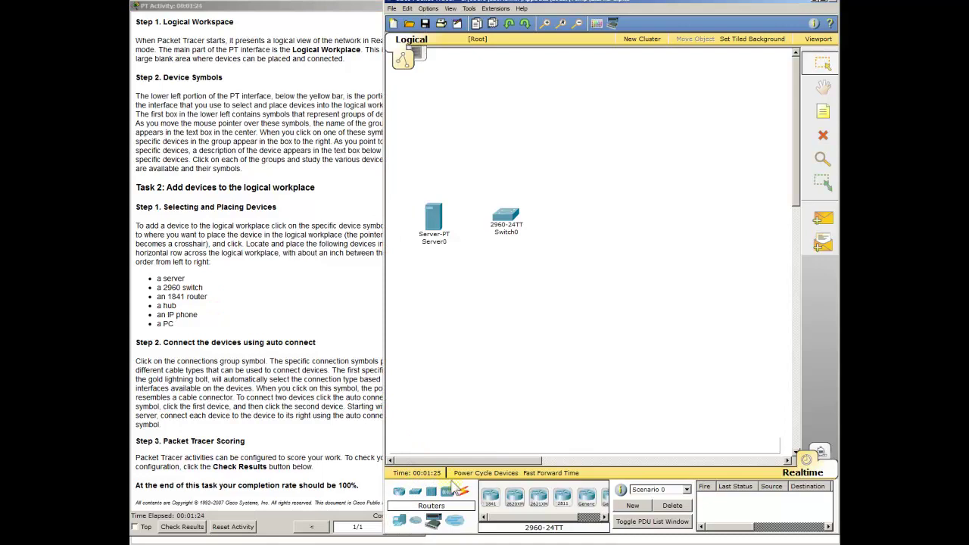
{"action": "left_click", "coordinate": [490, 496]}
{"action": "left_click", "coordinate": [582, 201]}
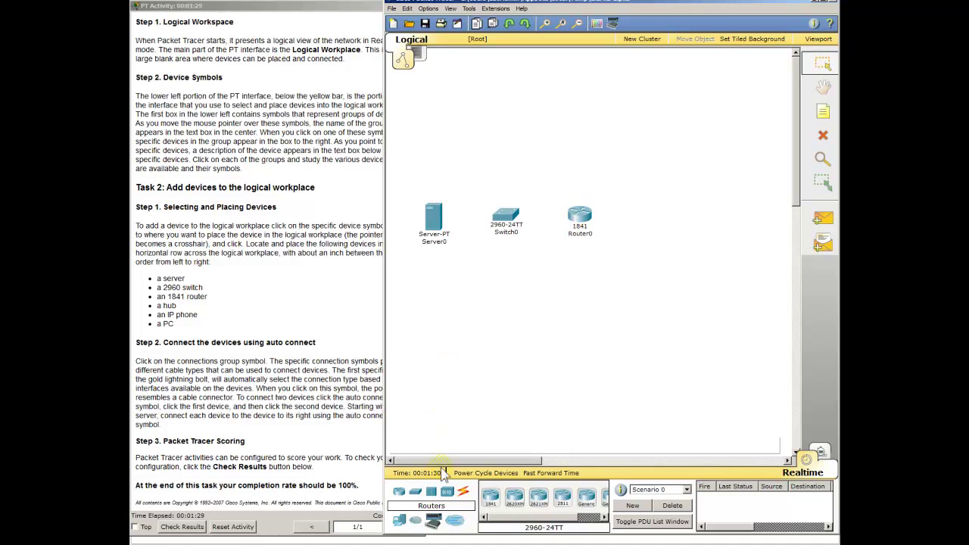
{"action": "left_click", "coordinate": [447, 491]}
{"action": "left_click", "coordinate": [491, 496]}
{"action": "left_click", "coordinate": [629, 225]}
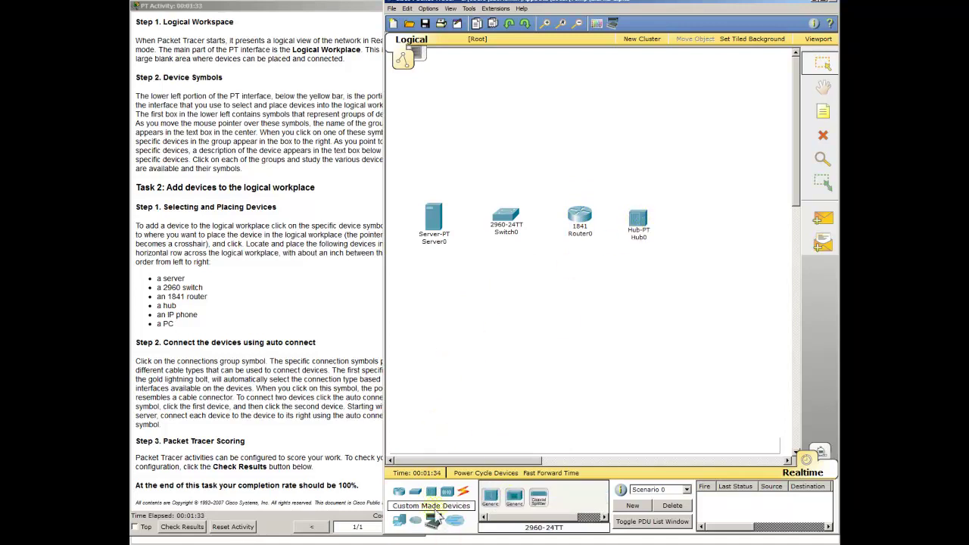
- Add a 7960 IP phone and a generic PC to complete the row
{"action": "left_click", "coordinate": [399, 519]}
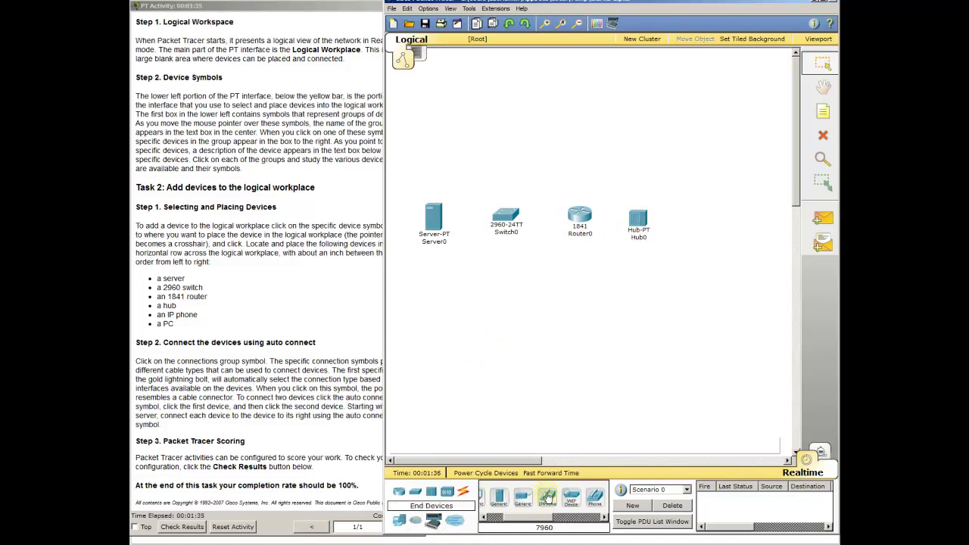
{"action": "left_click_drag", "start_coordinate": [519, 518], "coordinate": [688, 213]}
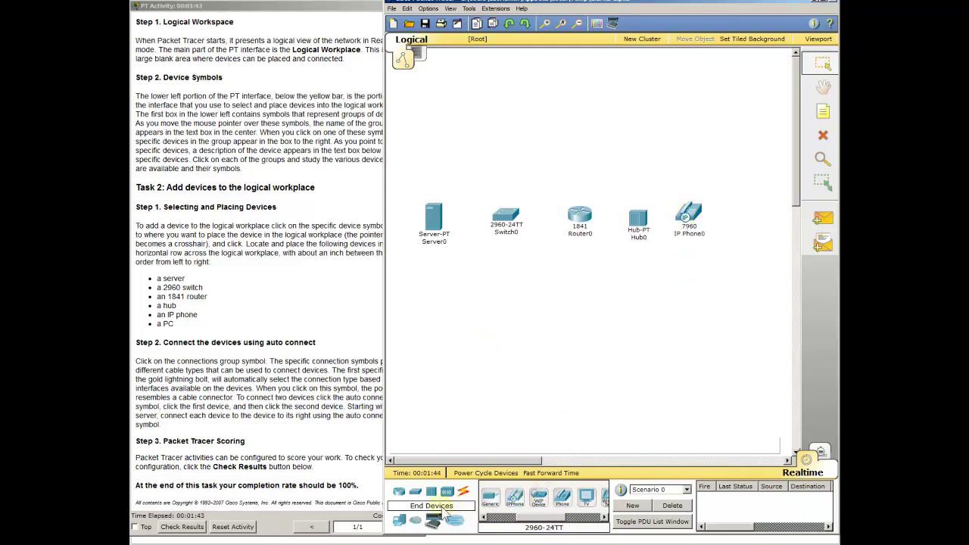
{"action": "left_click", "coordinate": [552, 520]}
{"action": "left_click", "coordinate": [553, 521]}
{"action": "left_click_drag", "start_coordinate": [490, 501], "coordinate": [747, 221]}
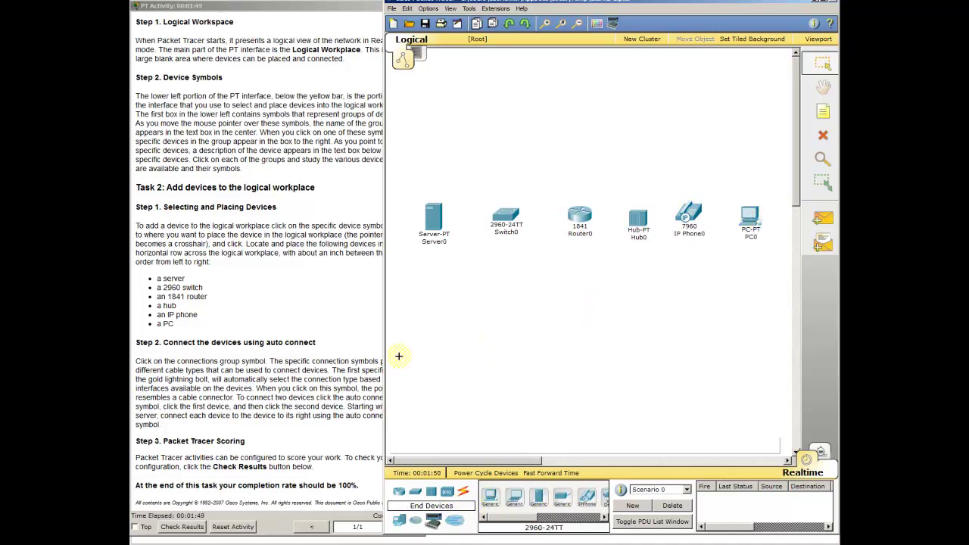
- Highlight the Step 2 auto-connect paragraph, then return to the workspace at Router0
{"action": "left_click", "coordinate": [358, 356]}
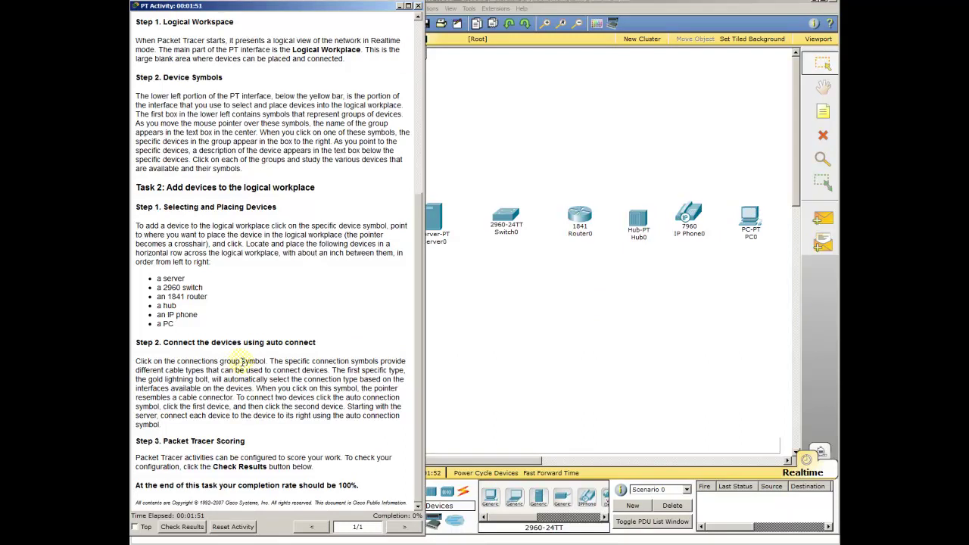
{"action": "left_click_drag", "start_coordinate": [243, 361], "coordinate": [279, 424]}
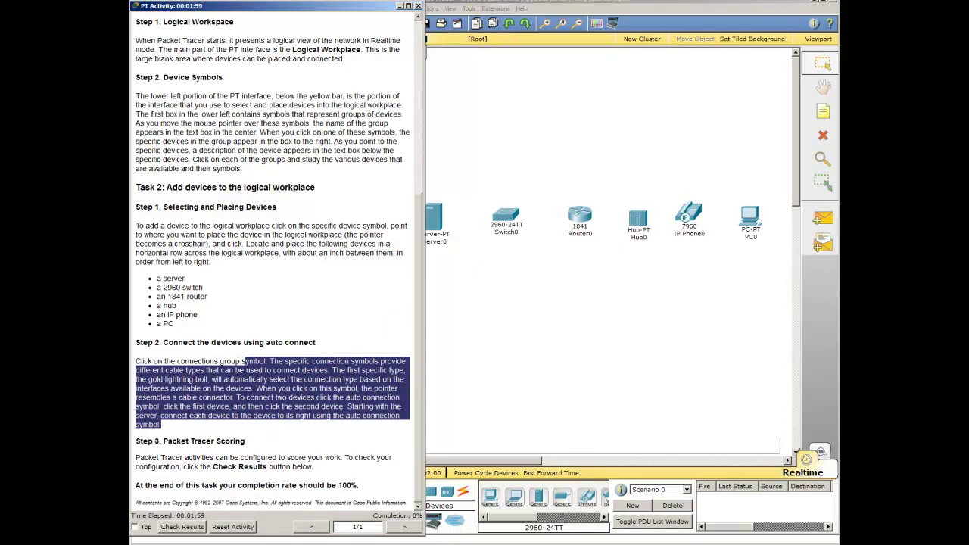
{"action": "left_click", "coordinate": [431, 55]}
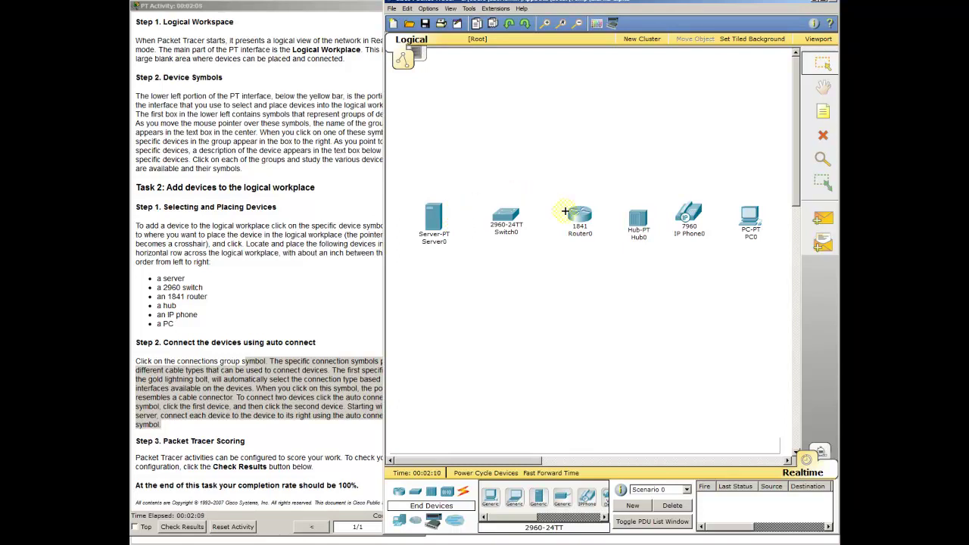
{"action": "mouse_move", "coordinate": [565, 212]}
{"action": "left_click", "coordinate": [579, 218]}
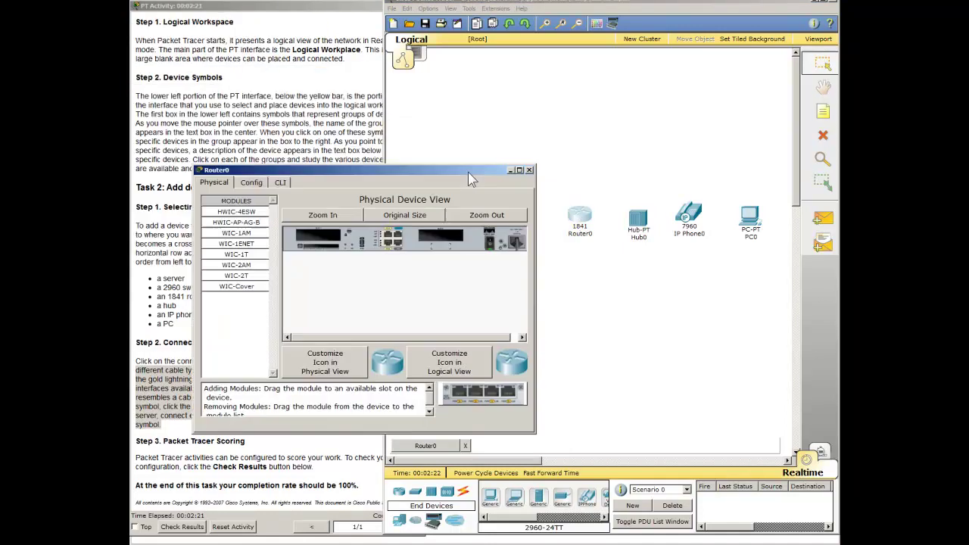
{"action": "left_click_drag", "start_coordinate": [539, 174], "coordinate": [738, 73]}
{"action": "left_click", "coordinate": [356, 122]}
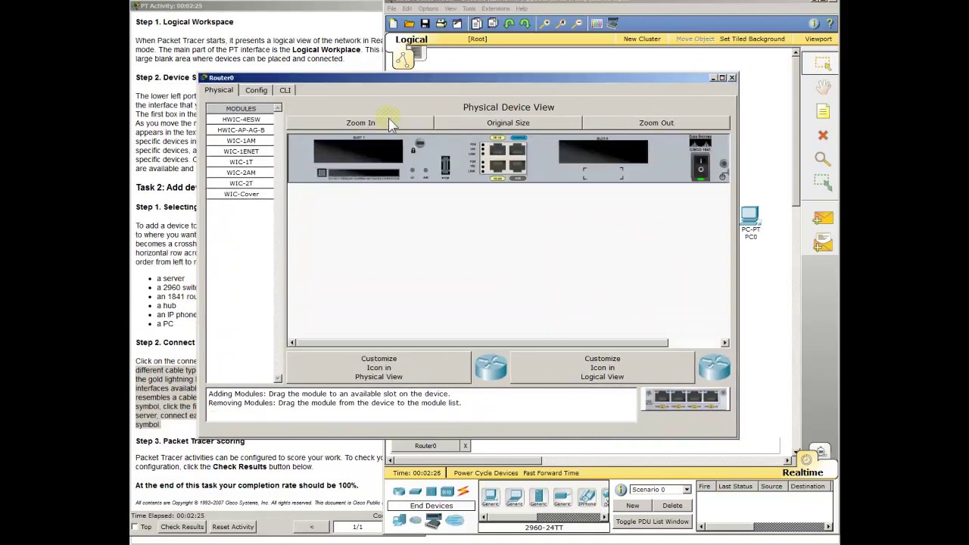
{"action": "left_click_drag", "start_coordinate": [441, 345], "coordinate": [420, 344]}
{"action": "left_click_drag", "start_coordinate": [603, 77], "coordinate": [628, 144]}
{"action": "left_click", "coordinate": [282, 157]}
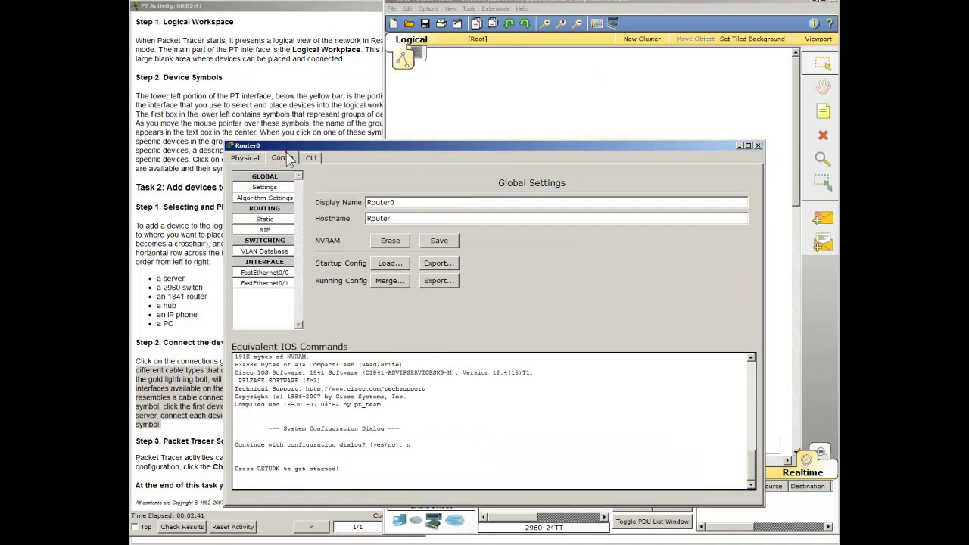
{"action": "left_click", "coordinate": [265, 273]}
{"action": "left_click", "coordinate": [266, 230]}
{"action": "left_click", "coordinate": [265, 218]}
{"action": "left_click", "coordinate": [265, 188]}
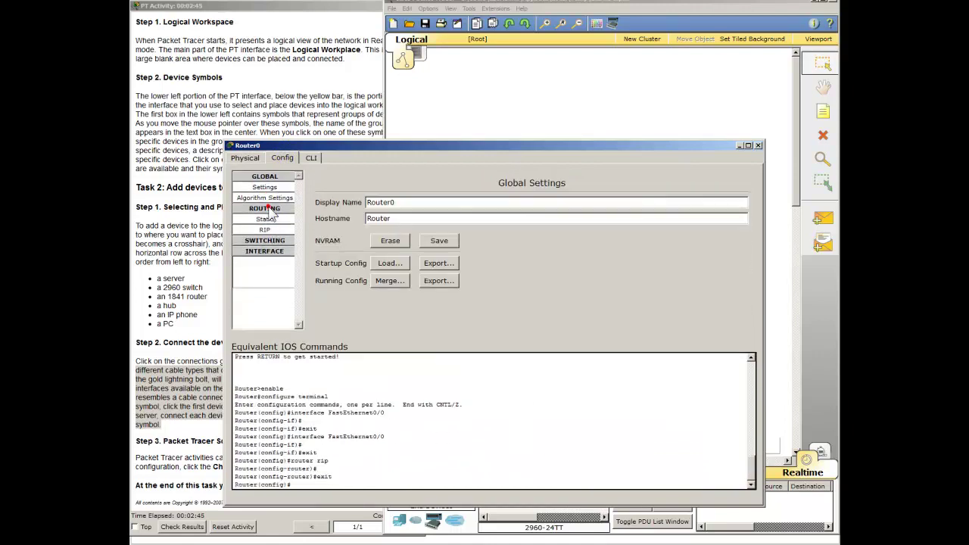
{"action": "left_click", "coordinate": [312, 158]}
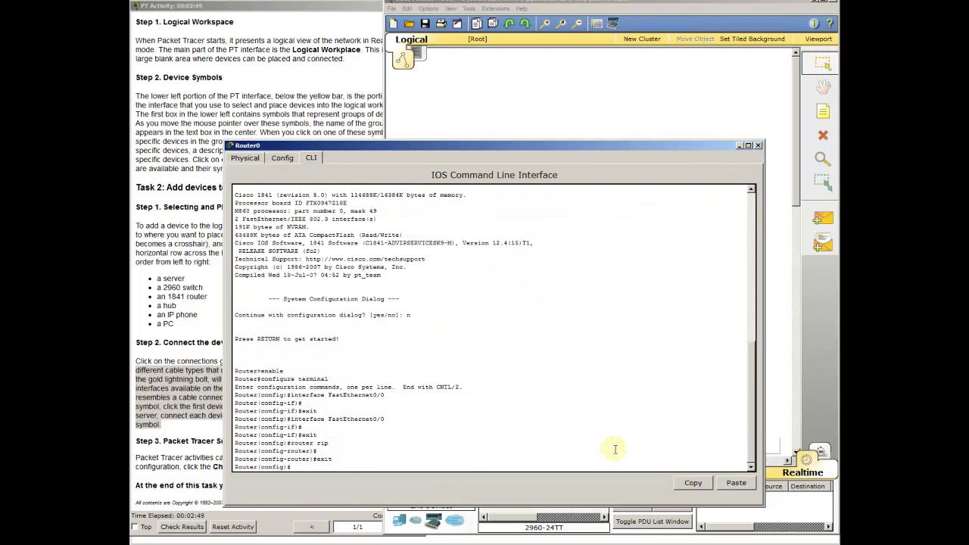
- Close Router0's window and auto-cable Server0 to Switch0 port Fa0/1
{"action": "left_click", "coordinate": [758, 145]}
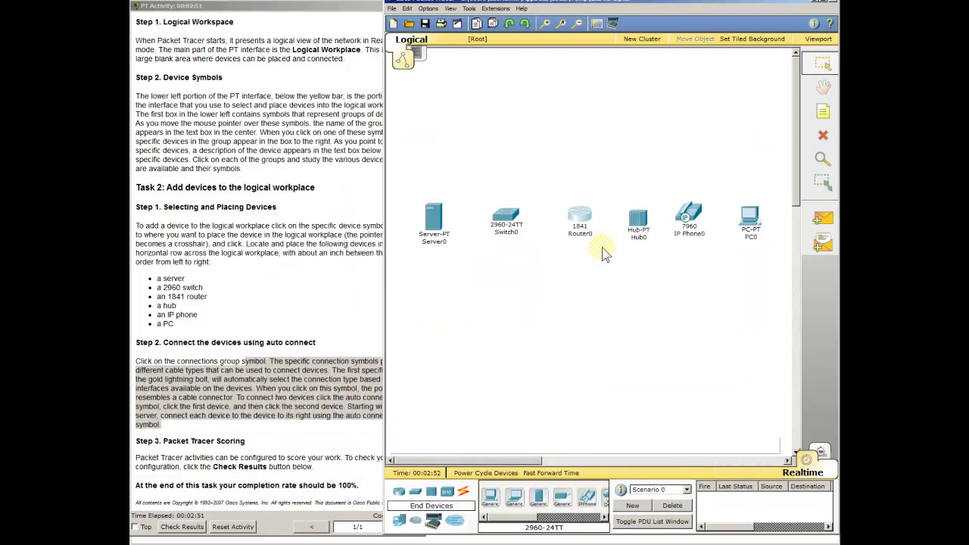
{"action": "left_click", "coordinate": [321, 369]}
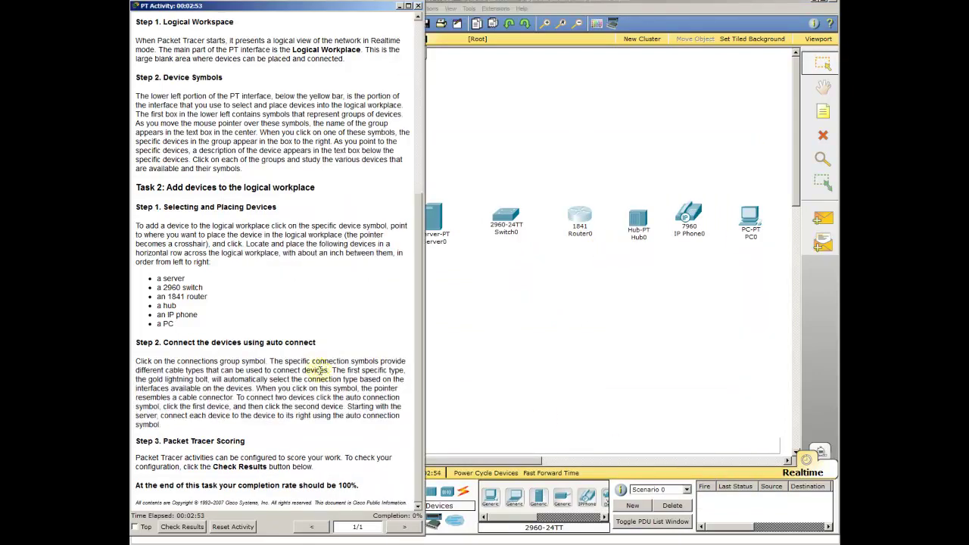
{"action": "left_click", "coordinate": [536, 290]}
{"action": "left_click", "coordinate": [463, 493]}
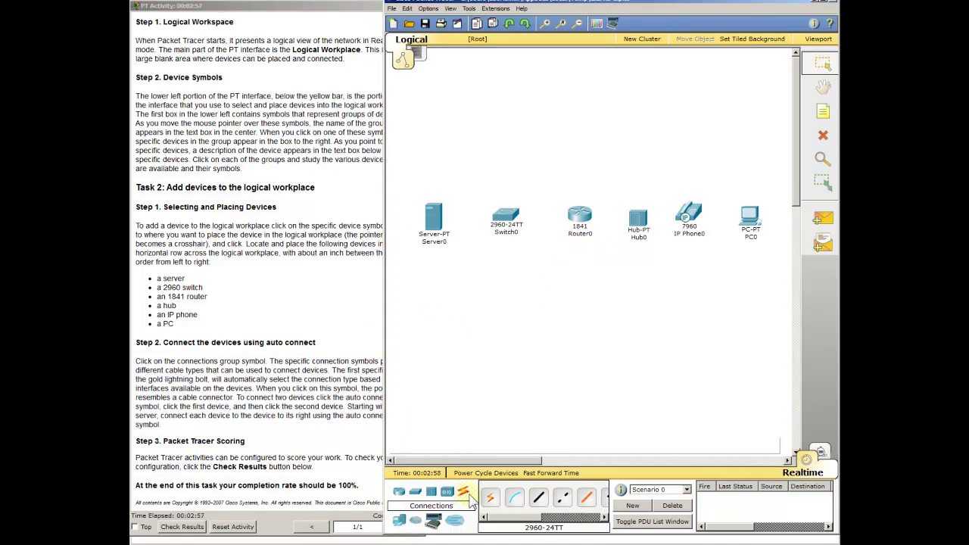
{"action": "left_click", "coordinate": [489, 497]}
{"action": "left_click", "coordinate": [426, 214]}
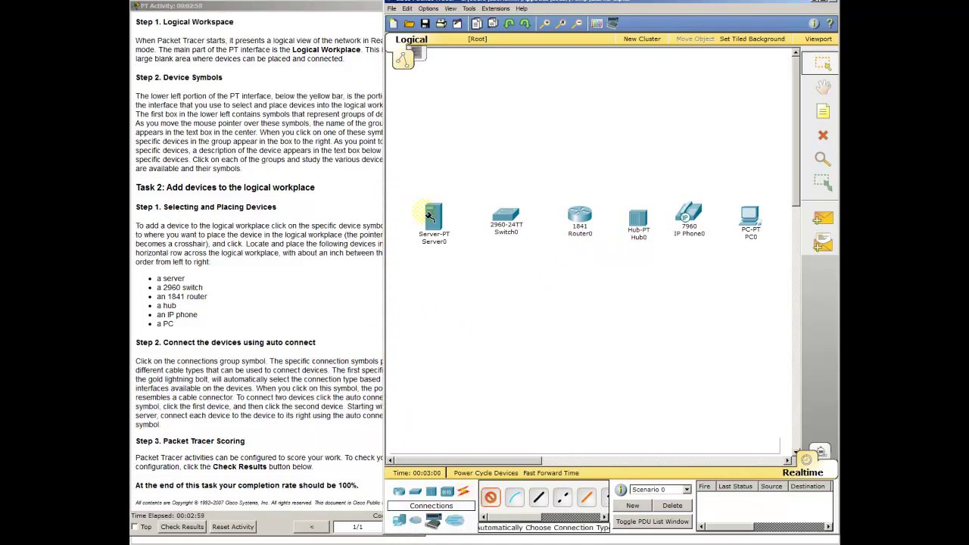
{"action": "mouse_move", "coordinate": [430, 217]}
{"action": "left_click", "coordinate": [506, 221]}
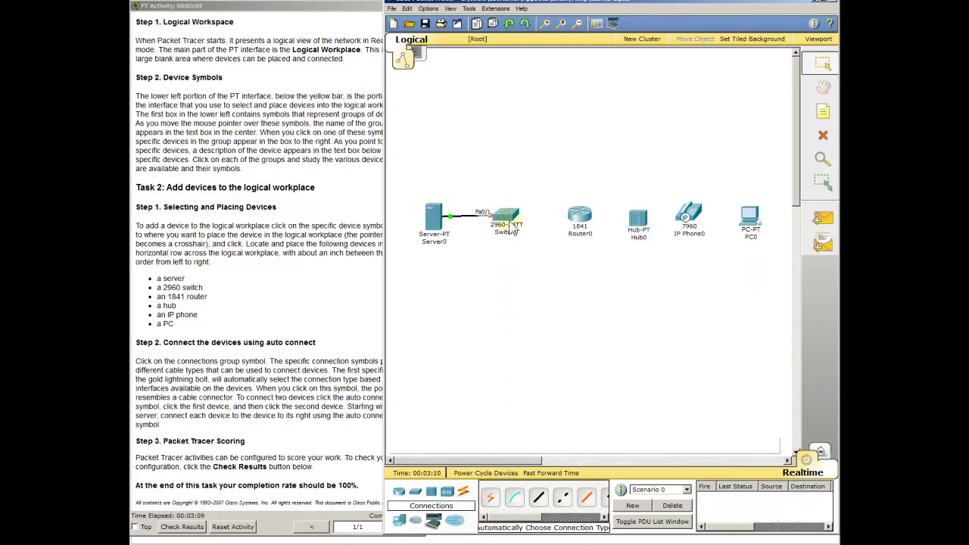
{"action": "mouse_move", "coordinate": [511, 221]}
- Auto-cable Switch0 port Fa0/2 to Router0 port Fa0/0
{"action": "left_click", "coordinate": [489, 496]}
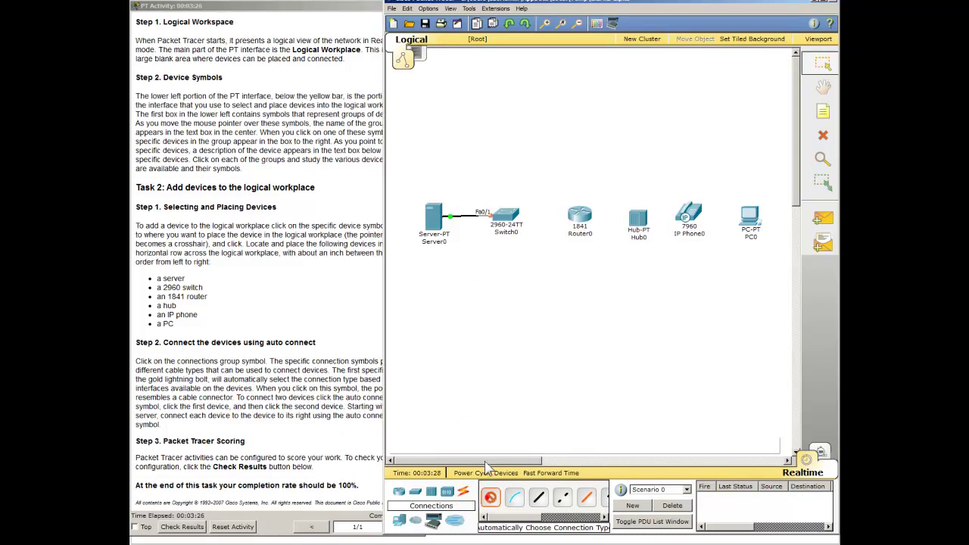
{"action": "left_click", "coordinate": [509, 214]}
{"action": "left_click", "coordinate": [580, 215]}
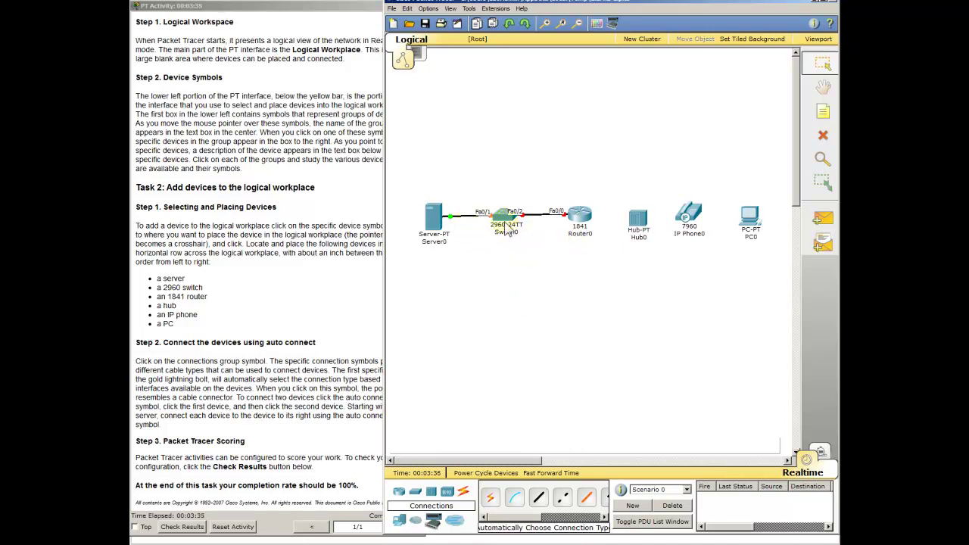
{"action": "mouse_move", "coordinate": [505, 230]}
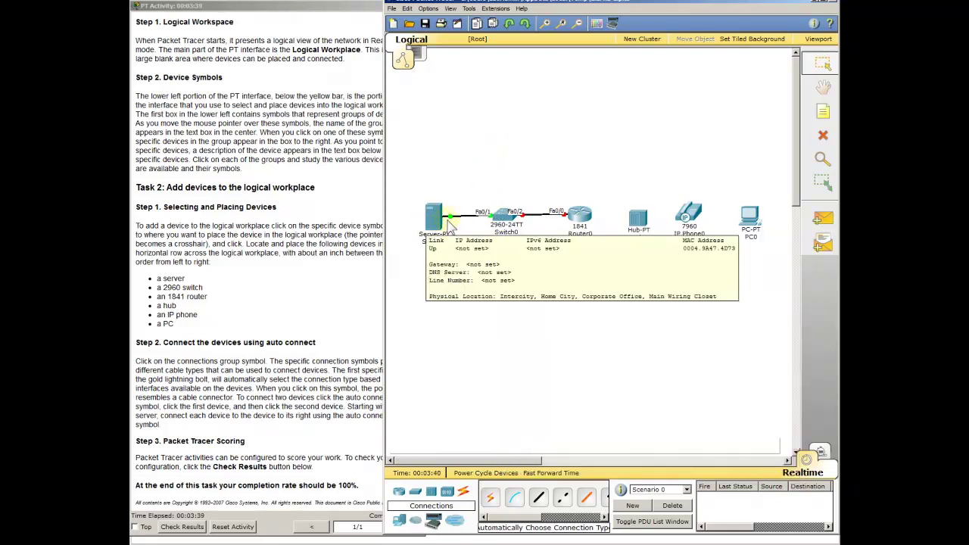
{"action": "mouse_move", "coordinate": [462, 226]}
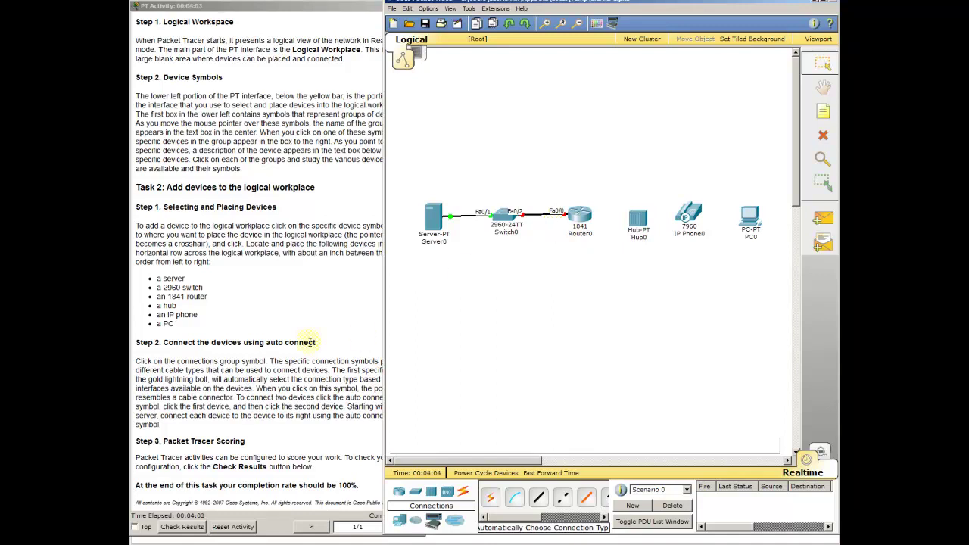
- Check the activity results and expand the assessment items, widening the item names
{"action": "left_click", "coordinate": [198, 464]}
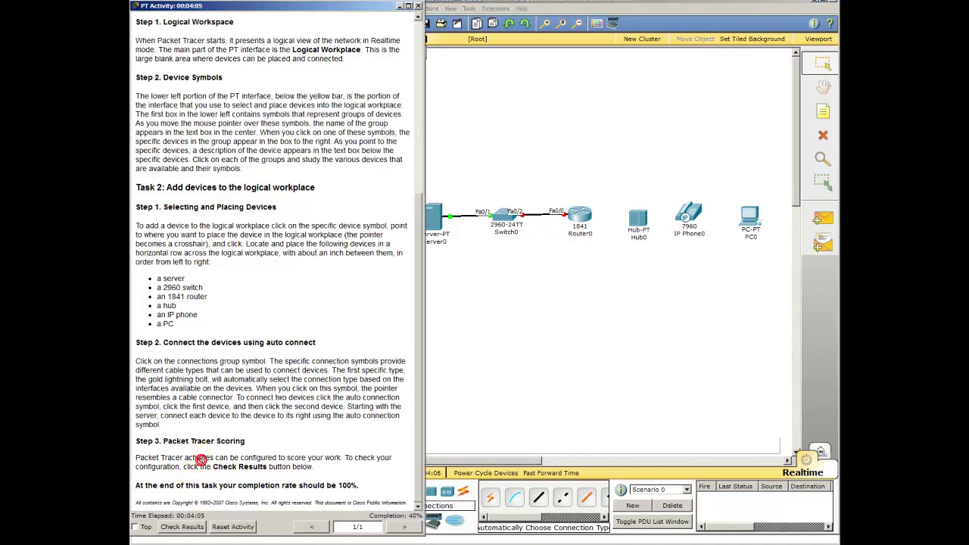
{"action": "left_click", "coordinate": [181, 526]}
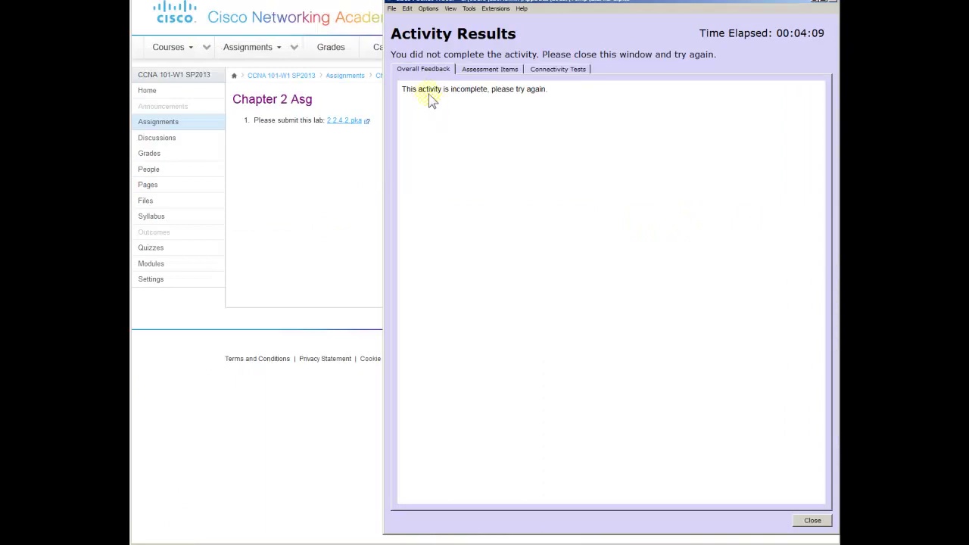
{"action": "left_click", "coordinate": [484, 70]}
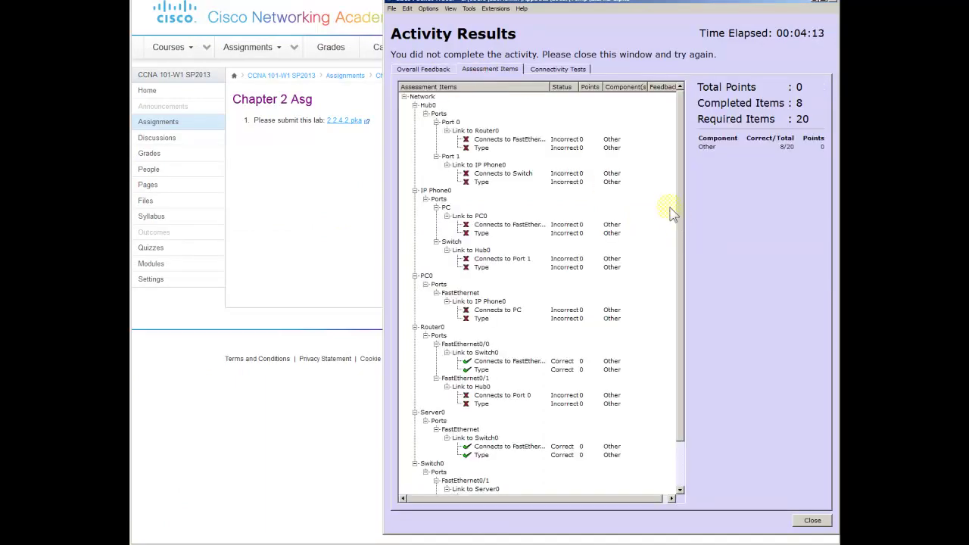
{"action": "left_click_drag", "start_coordinate": [679, 201], "coordinate": [681, 363]}
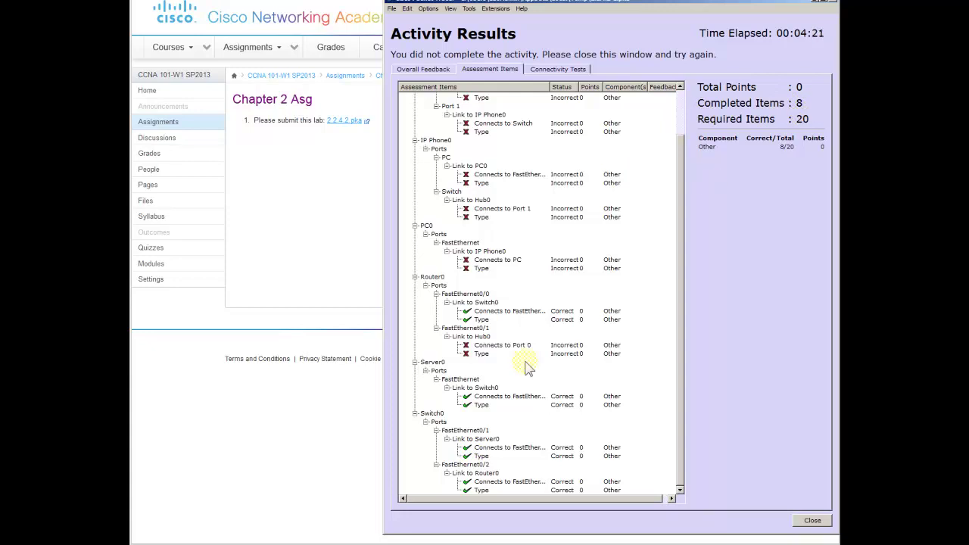
{"action": "left_click_drag", "start_coordinate": [550, 86], "coordinate": [610, 92]}
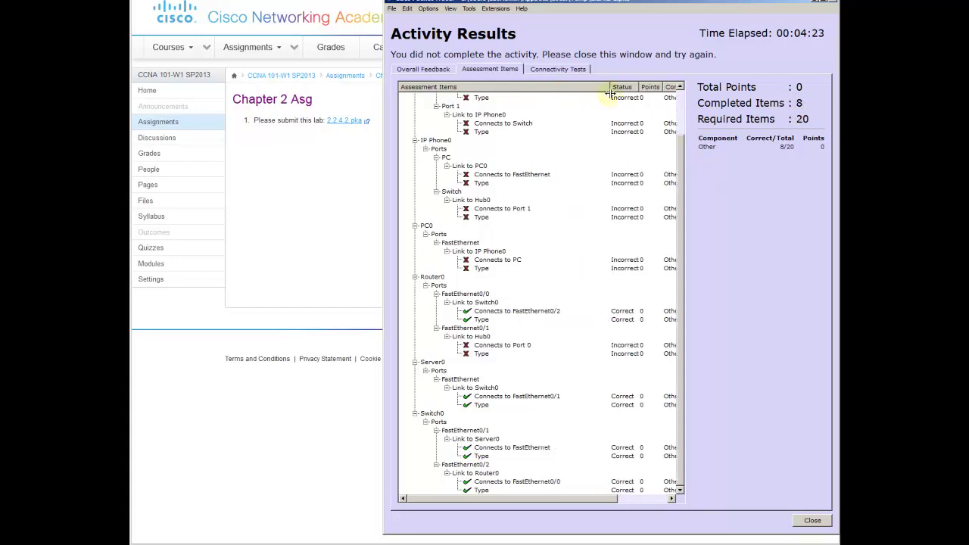
- Inspect Server0's Link to Switch0 checks (FastEthernet0/1, cable type), then close the results
{"action": "left_click", "coordinate": [429, 363]}
{"action": "left_click", "coordinate": [459, 385]}
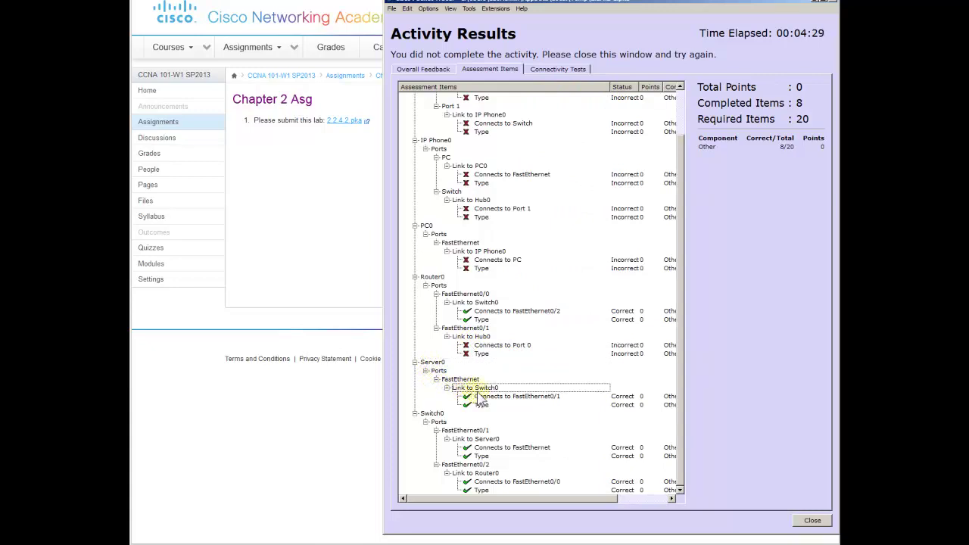
{"action": "left_click", "coordinate": [490, 396]}
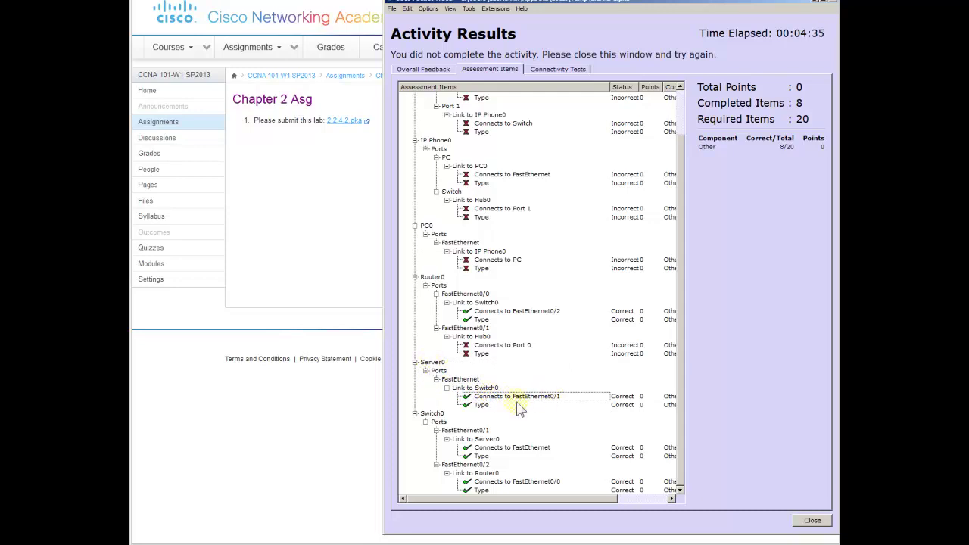
{"action": "left_click", "coordinate": [491, 406]}
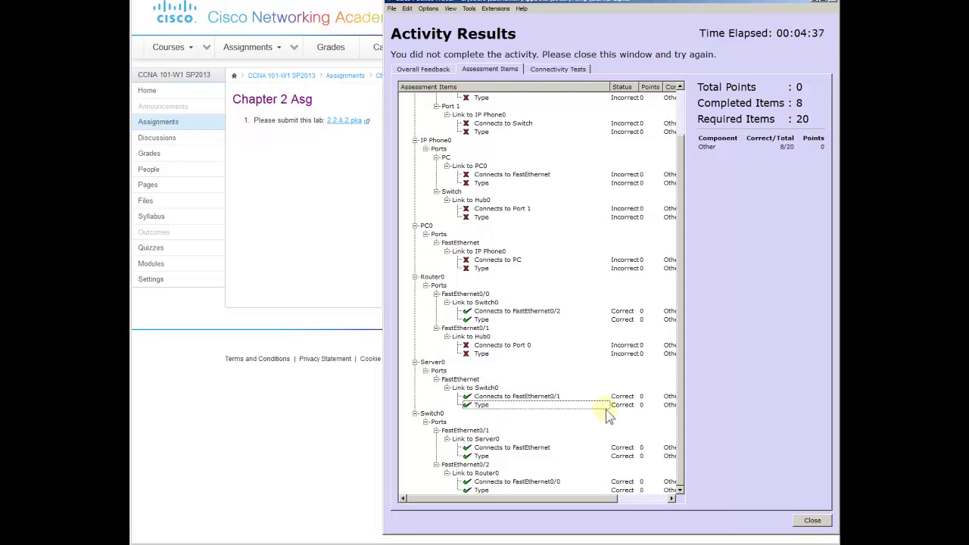
{"action": "left_click", "coordinate": [808, 525]}
{"action": "left_click", "coordinate": [529, 274]}
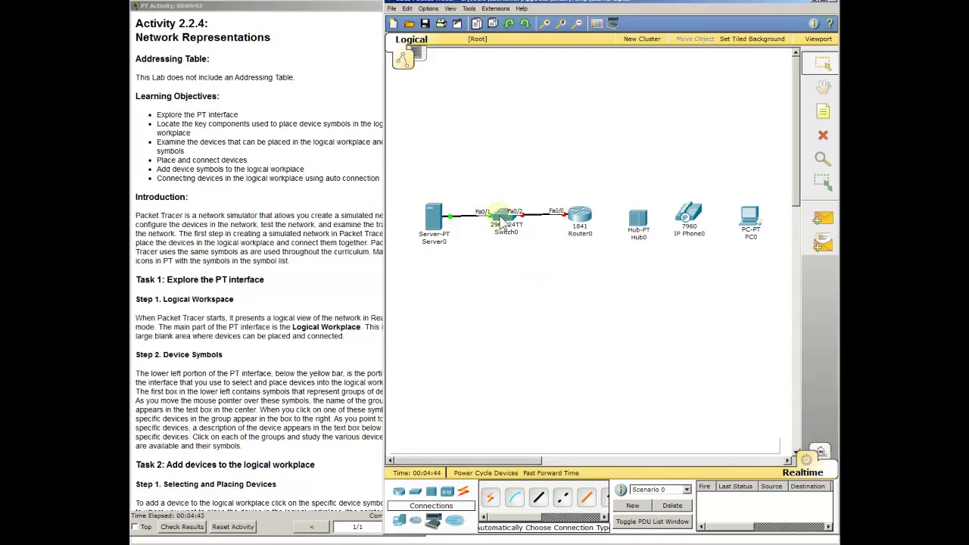
{"action": "mouse_move", "coordinate": [503, 225]}
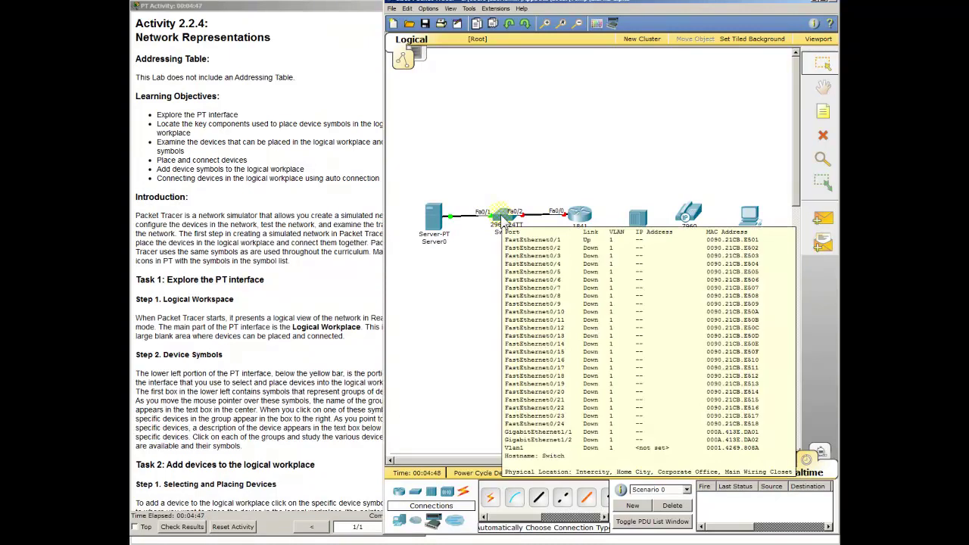
{"action": "mouse_move", "coordinate": [435, 216]}
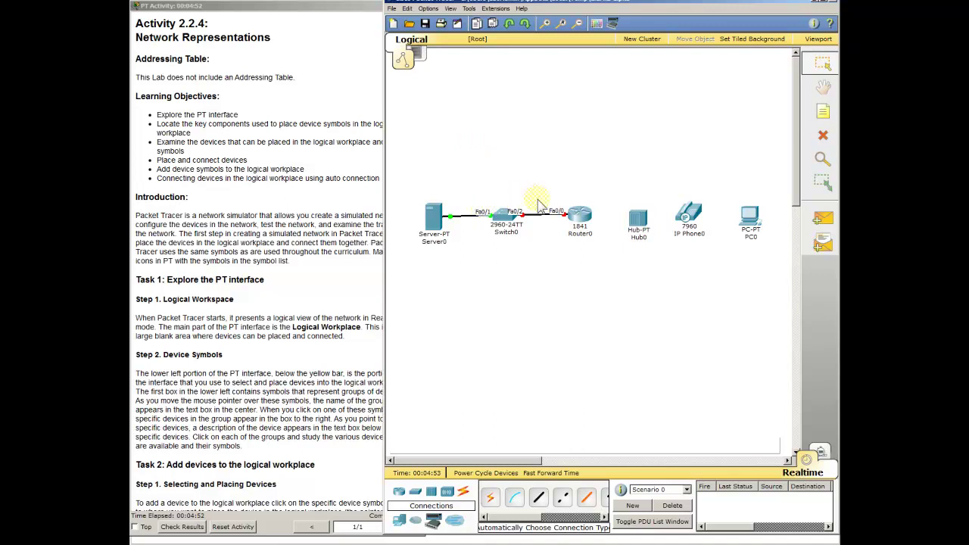
{"action": "left_click", "coordinate": [424, 9]}
{"action": "left_click", "coordinate": [446, 20]}
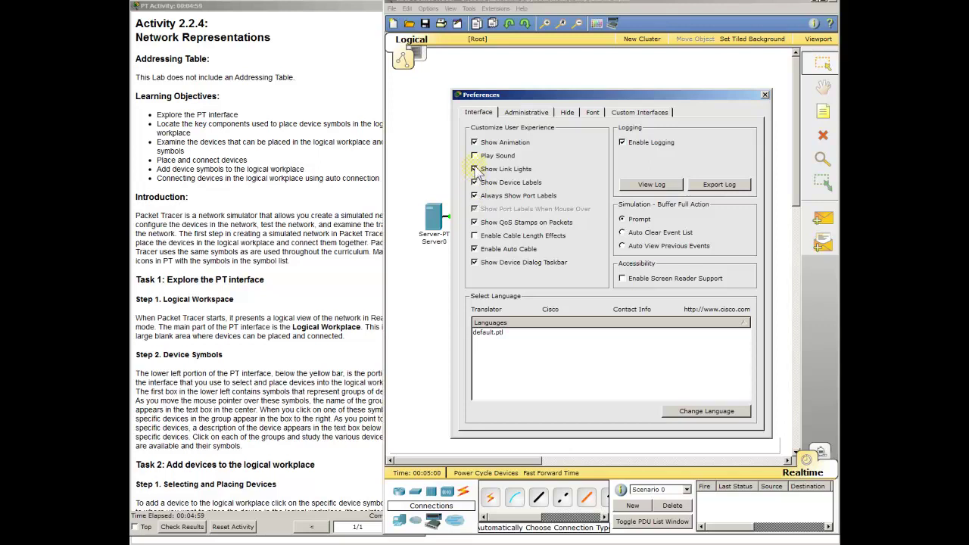
{"action": "left_click", "coordinate": [765, 95]}
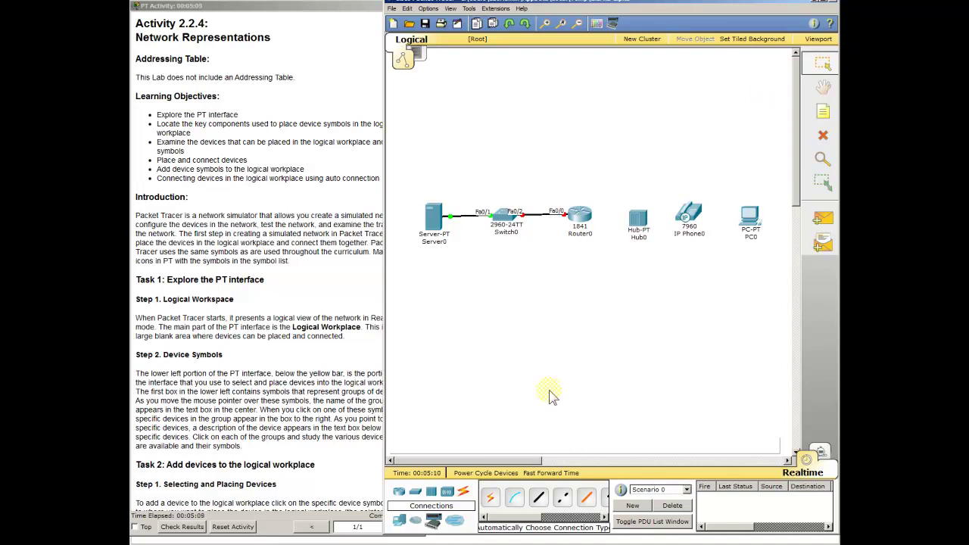
- Auto-connect Router0 to Hub0, then delete that link
{"action": "left_click", "coordinate": [489, 497]}
{"action": "left_click", "coordinate": [587, 210]}
{"action": "left_click", "coordinate": [638, 219]}
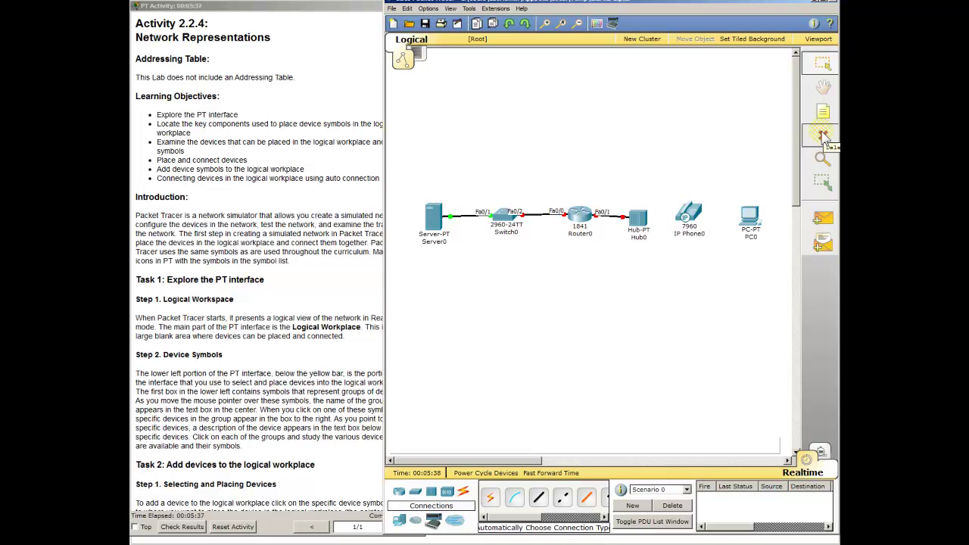
{"action": "left_click", "coordinate": [823, 136]}
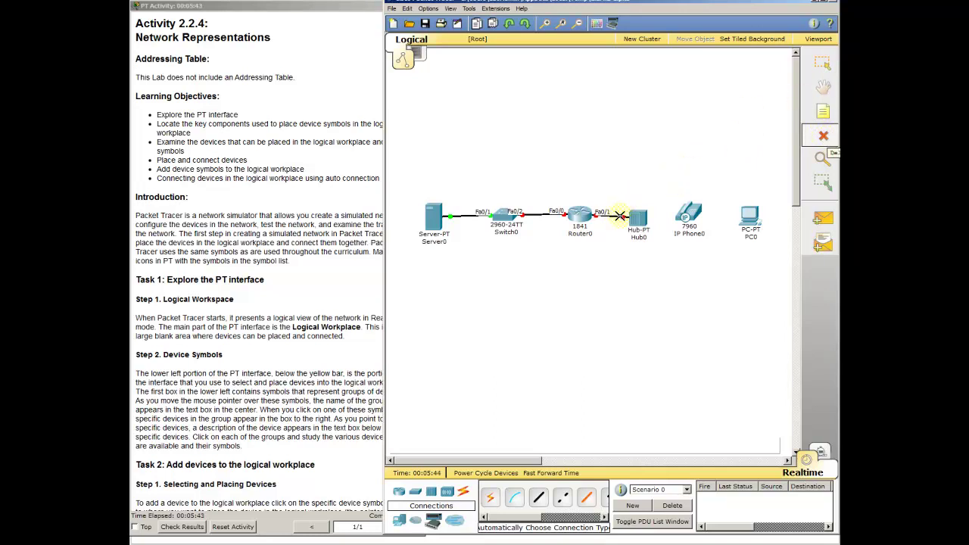
{"action": "left_click", "coordinate": [620, 216]}
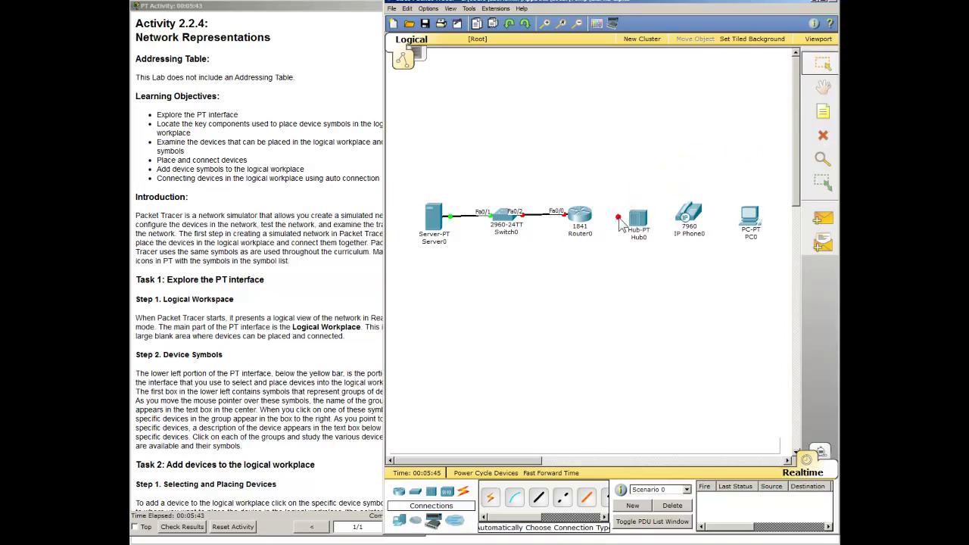
- Cable Router0 Fa0/1 to Hub0 with a copper cross-over cable
{"action": "left_click", "coordinate": [561, 497]}
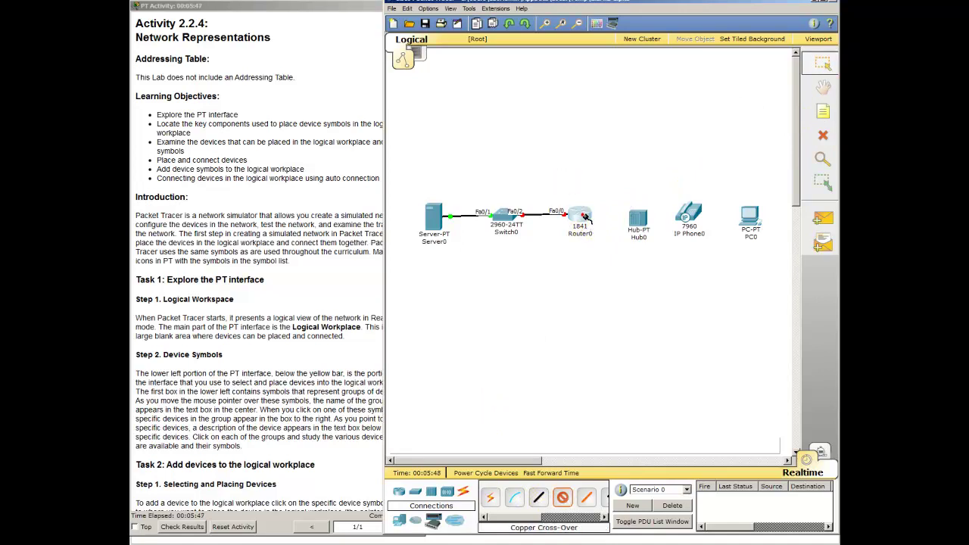
{"action": "left_click", "coordinate": [584, 217]}
{"action": "left_click", "coordinate": [598, 225]}
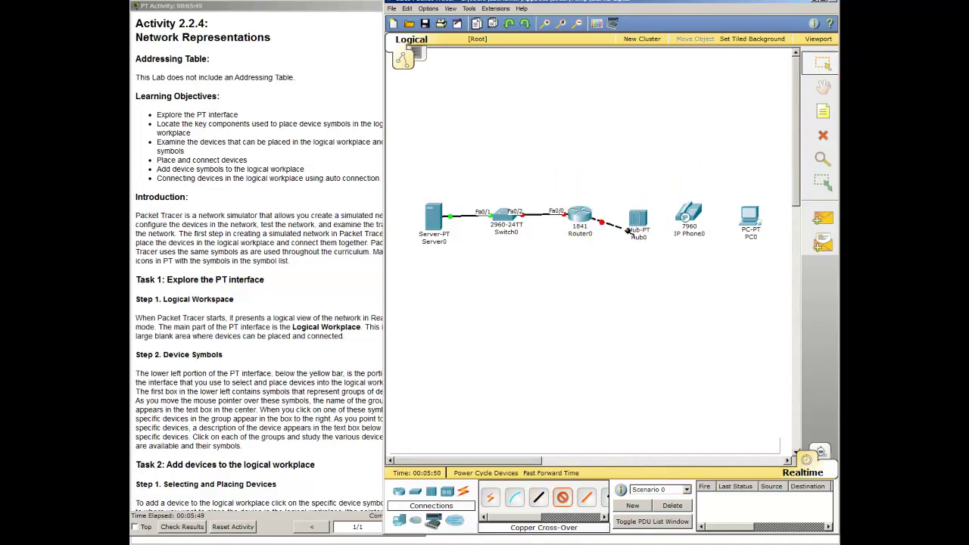
{"action": "left_click", "coordinate": [640, 231]}
{"action": "left_click", "coordinate": [643, 229]}
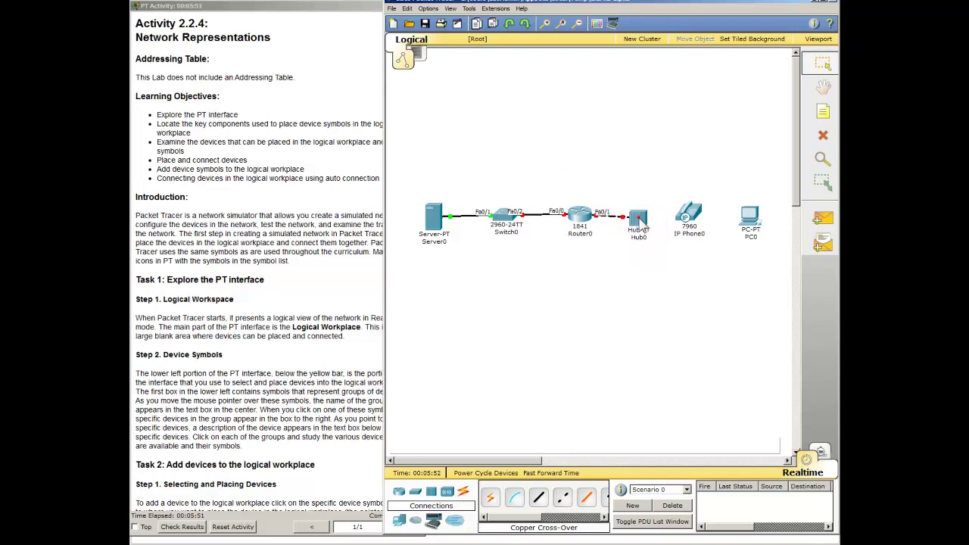
{"action": "left_click", "coordinate": [616, 306]}
- Check results and inspect the Hub0 Port 0 rows: 10 of 20 complete, Router0–Hub0 cable type incorrect
{"action": "left_click", "coordinate": [332, 241]}
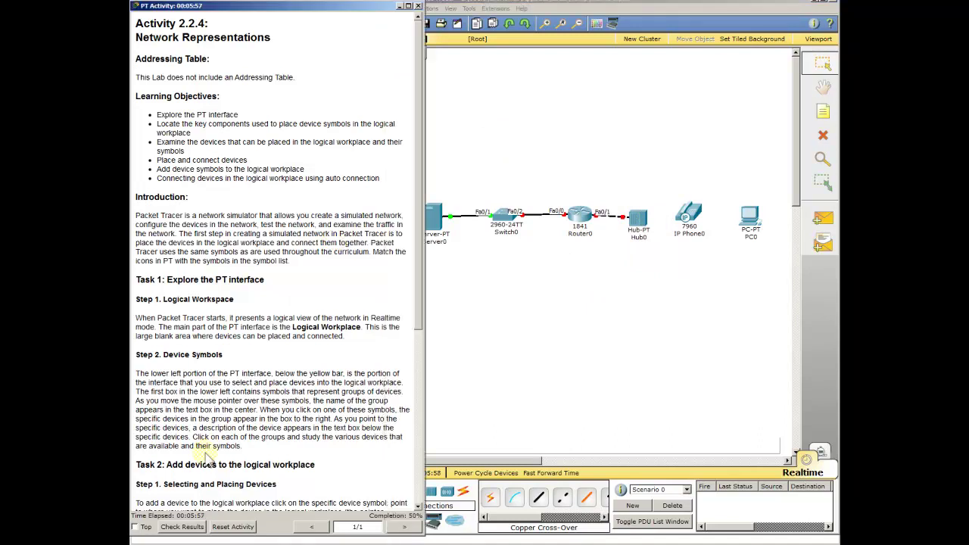
{"action": "left_click", "coordinate": [185, 527]}
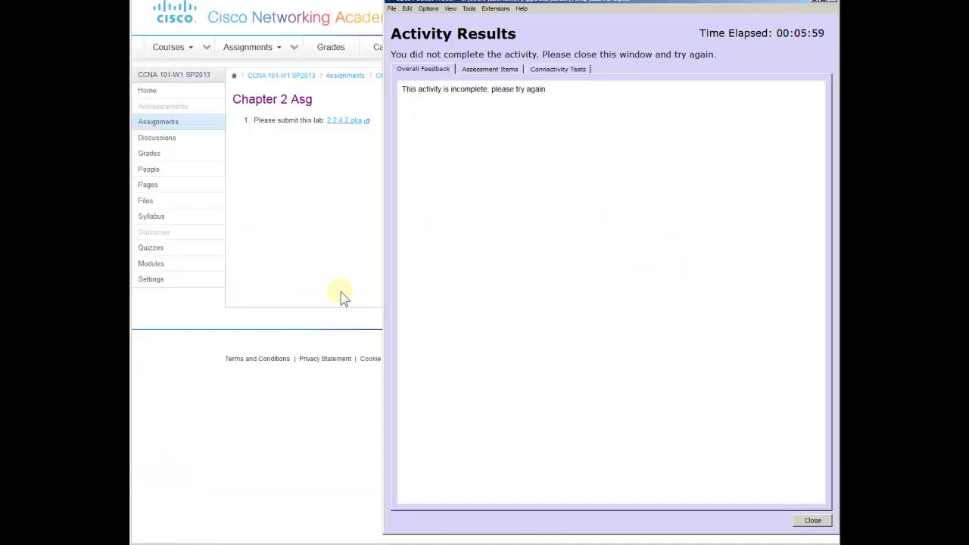
{"action": "left_click", "coordinate": [478, 67]}
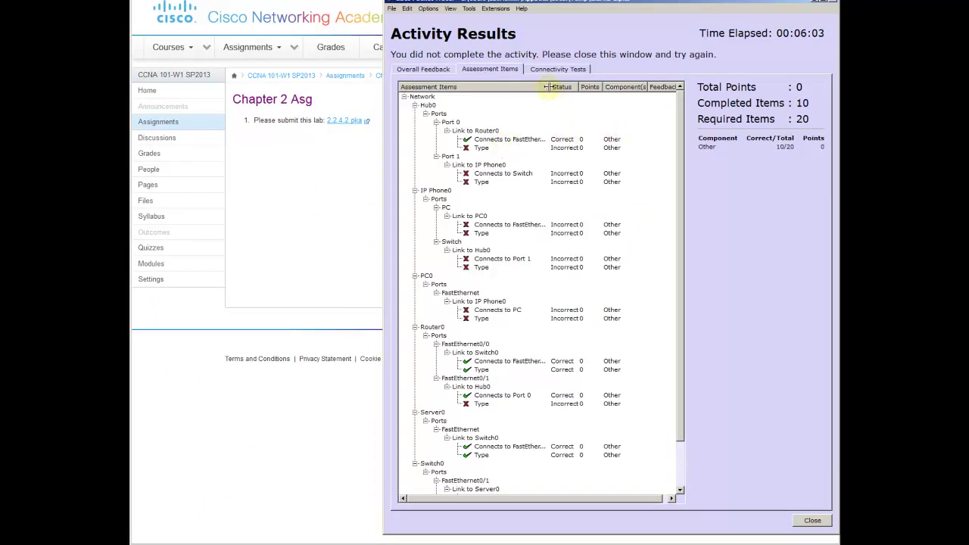
{"action": "left_click_drag", "start_coordinate": [549, 87], "coordinate": [589, 96]}
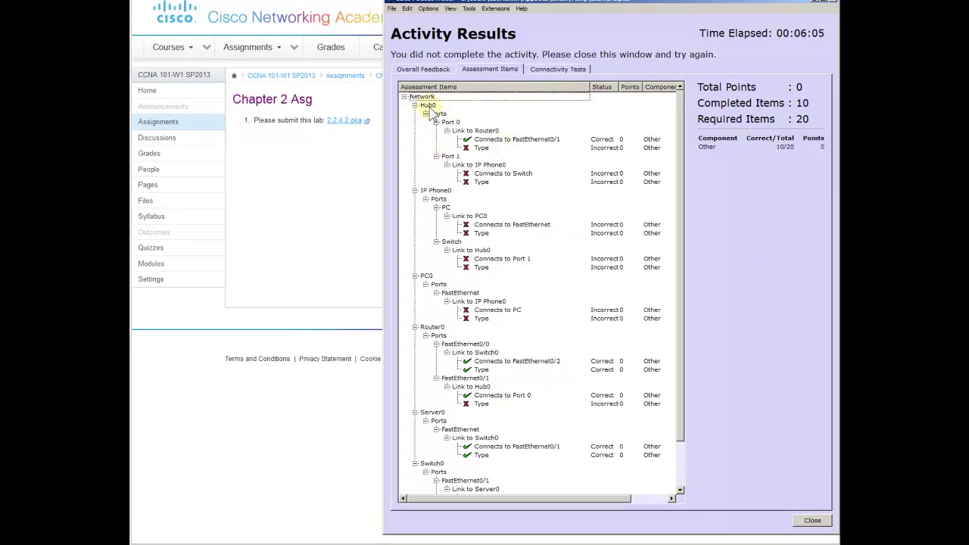
{"action": "left_click", "coordinate": [491, 141]}
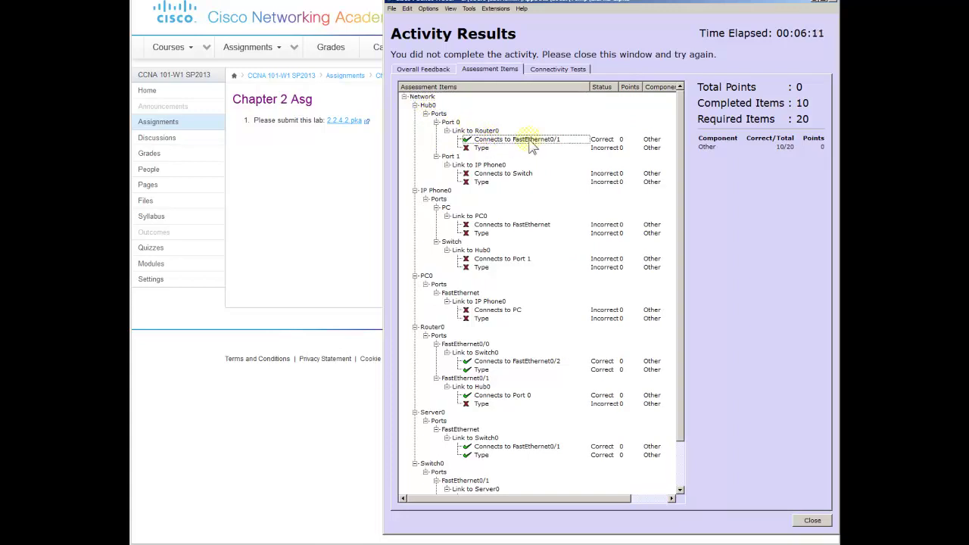
{"action": "left_click", "coordinate": [490, 149]}
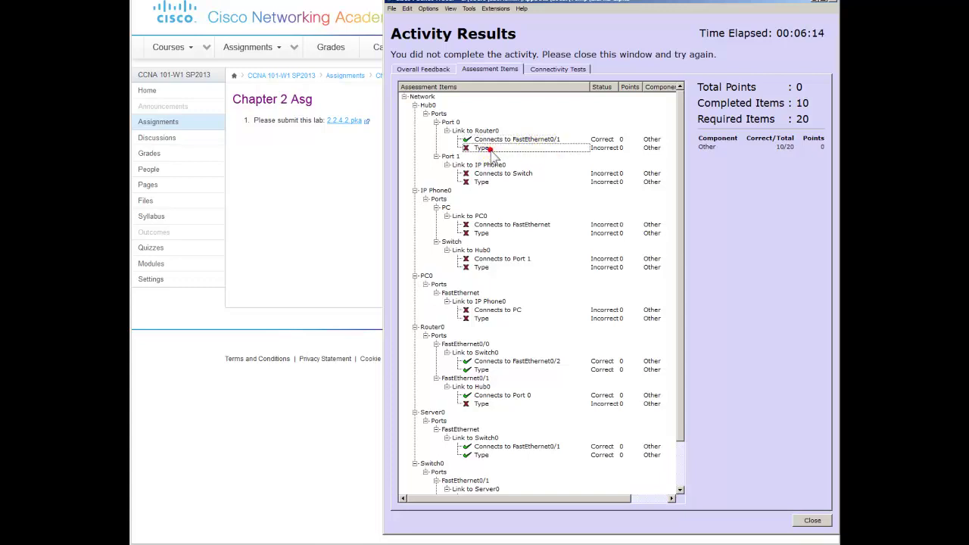
- Close the results and delete the cross-over link between Router0 and Hub0
{"action": "left_click", "coordinate": [810, 521]}
{"action": "left_click", "coordinate": [664, 298]}
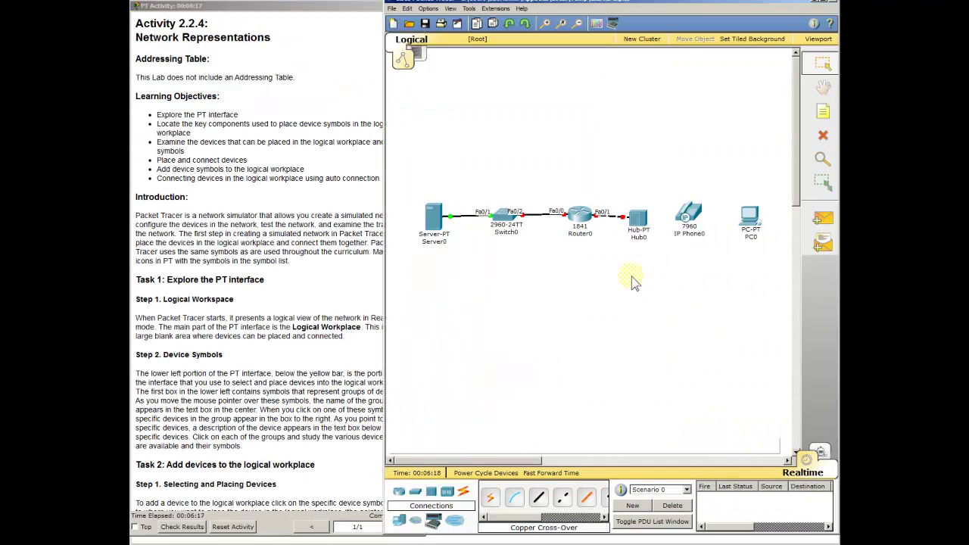
{"action": "left_click", "coordinate": [823, 134]}
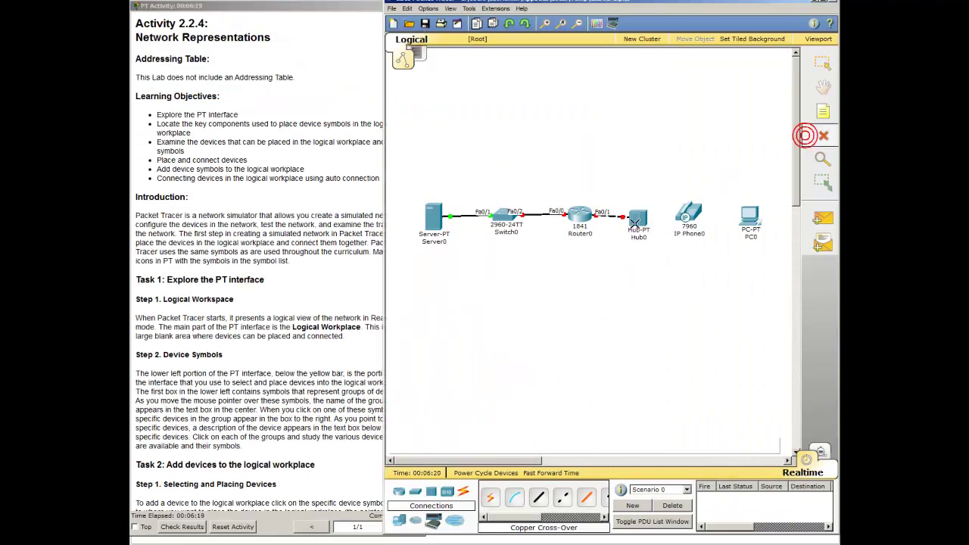
{"action": "left_click", "coordinate": [618, 217]}
- Connect Router0 FastEthernet0/1 to Hub0 Port 0 with a copper straight-through cable
{"action": "left_click", "coordinate": [538, 497]}
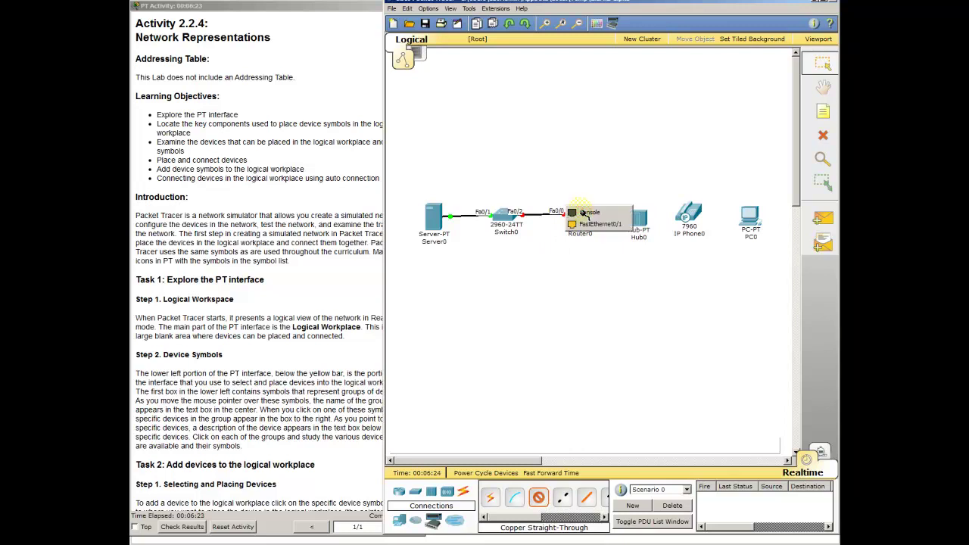
{"action": "left_click", "coordinate": [581, 219]}
{"action": "left_click", "coordinate": [634, 218]}
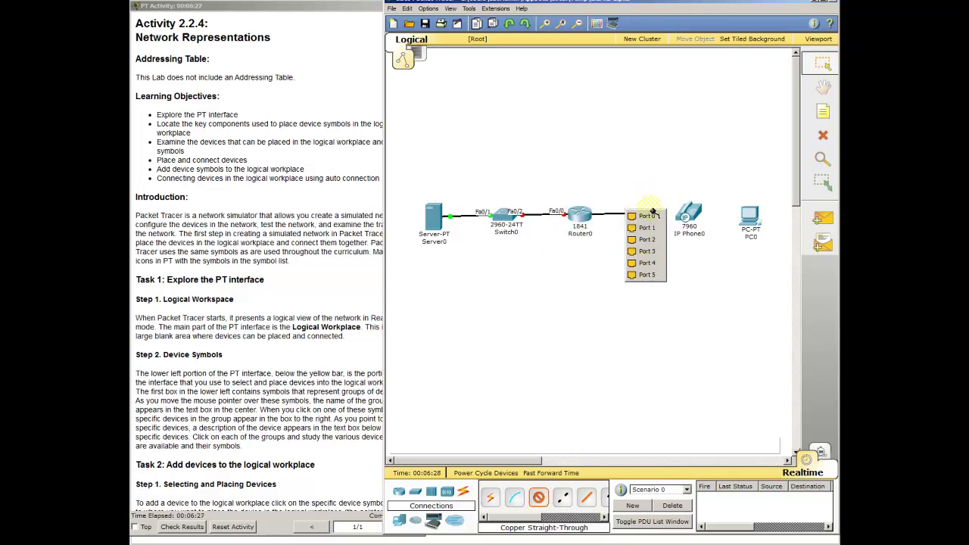
{"action": "left_click", "coordinate": [648, 217]}
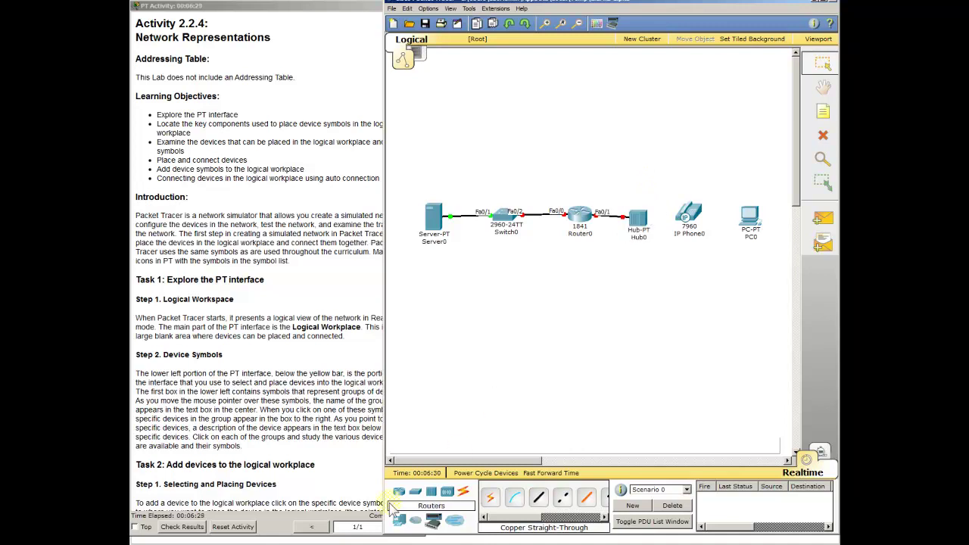
- Recheck the assessment items, now 12 of 20 complete, then switch the network to Simulation mode
{"action": "left_click", "coordinate": [181, 528]}
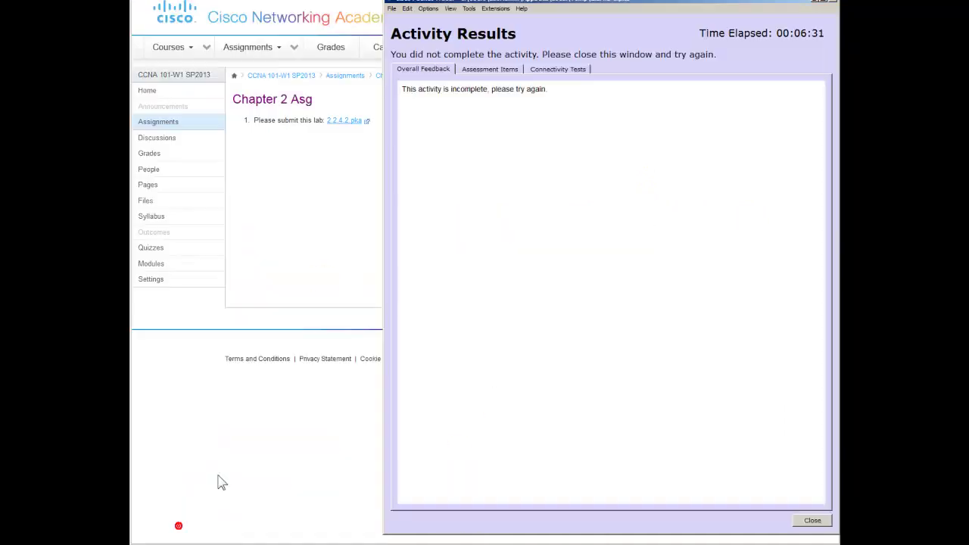
{"action": "left_click", "coordinate": [488, 69]}
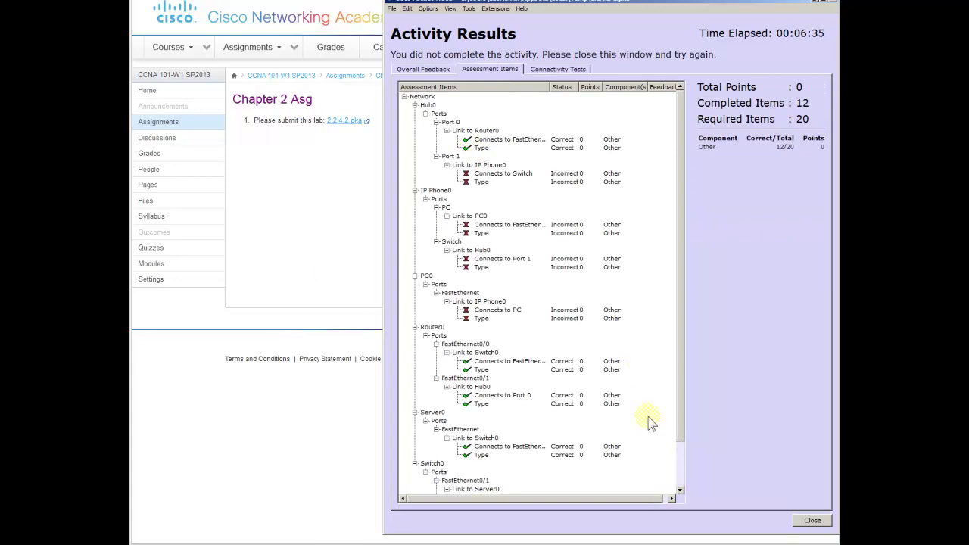
{"action": "left_click", "coordinate": [811, 520]}
{"action": "left_click", "coordinate": [774, 244]}
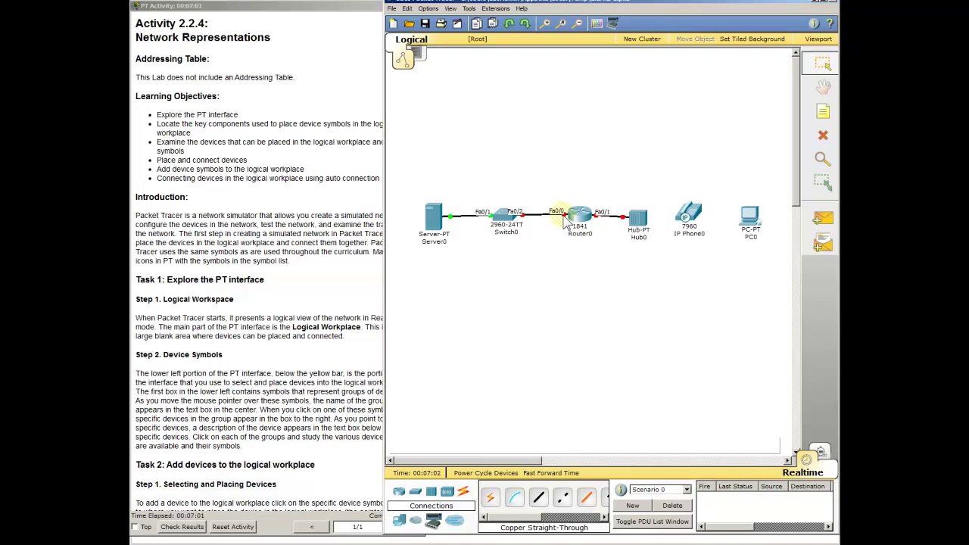
{"action": "left_click", "coordinate": [827, 451]}
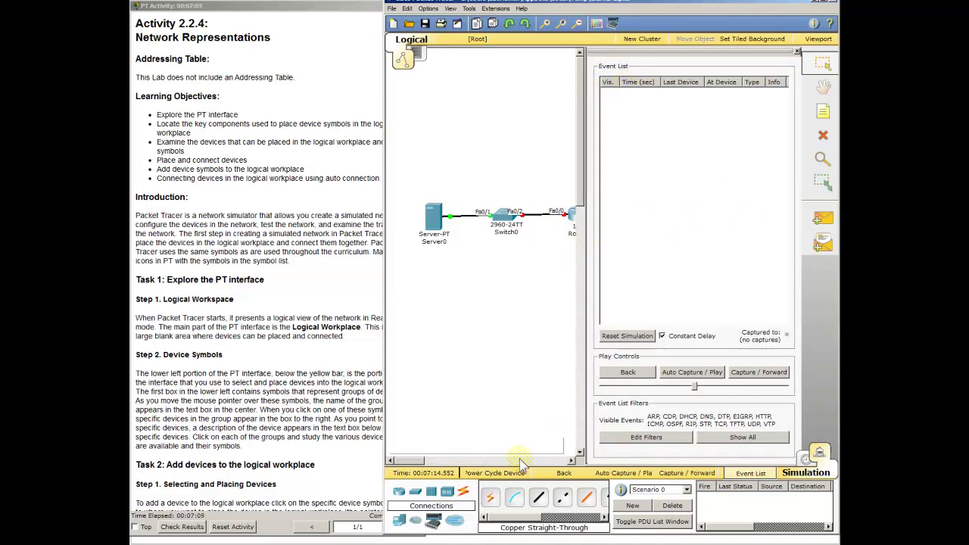
- Resize the event list panel and toggle Realtime/Simulation, ending back in Simulation mode
{"action": "left_click", "coordinate": [570, 461]}
{"action": "left_click", "coordinate": [571, 462]}
{"action": "left_click", "coordinate": [570, 462]}
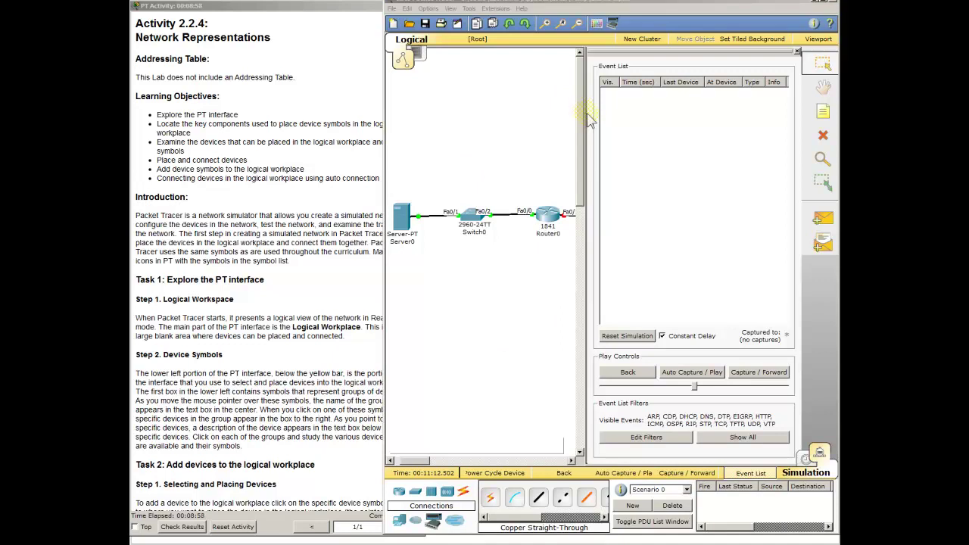
{"action": "left_click_drag", "start_coordinate": [585, 113], "coordinate": [593, 138]}
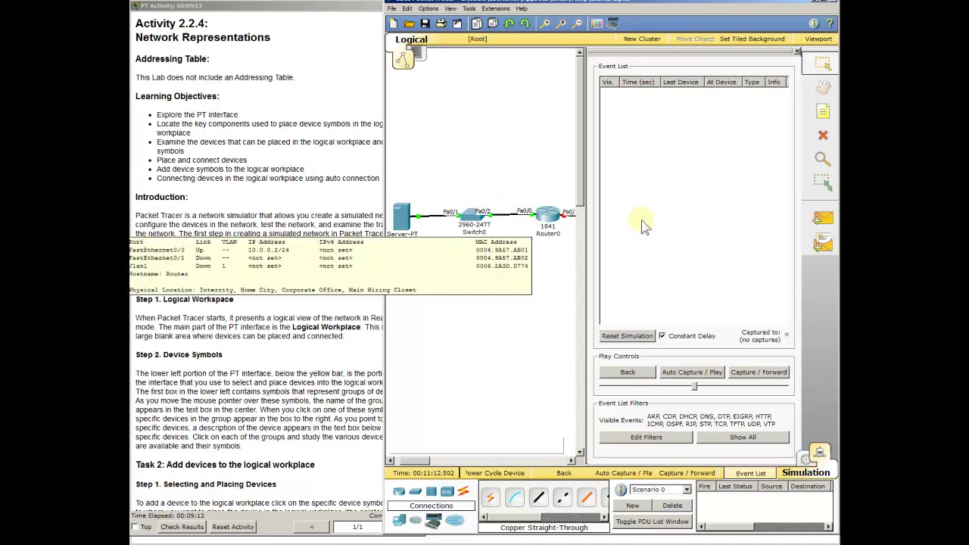
{"action": "left_click", "coordinate": [824, 452]}
{"action": "left_click", "coordinate": [823, 452]}
{"action": "left_click", "coordinate": [823, 452]}
{"action": "left_click", "coordinate": [824, 452]}
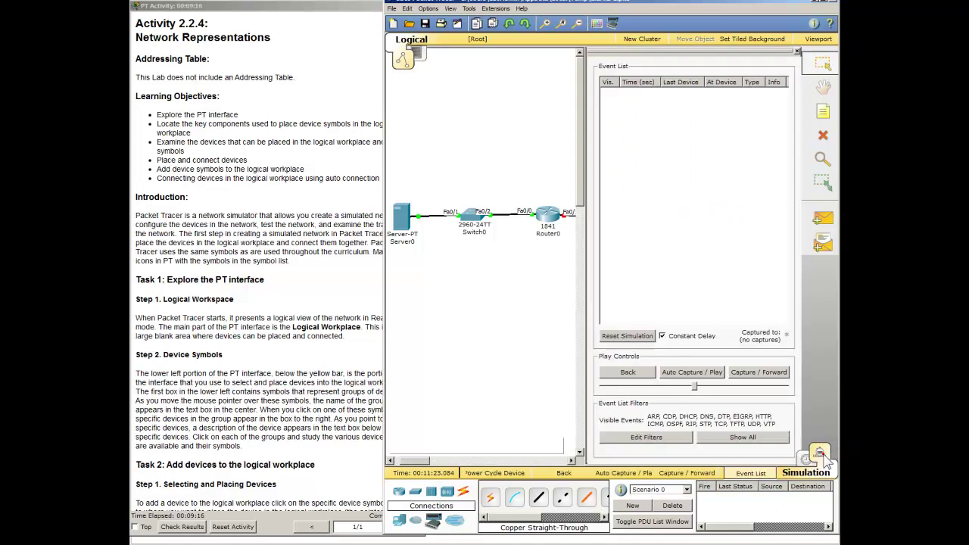
- Add a simple ping PDU from Router0 to Server0
{"action": "left_click", "coordinate": [823, 220]}
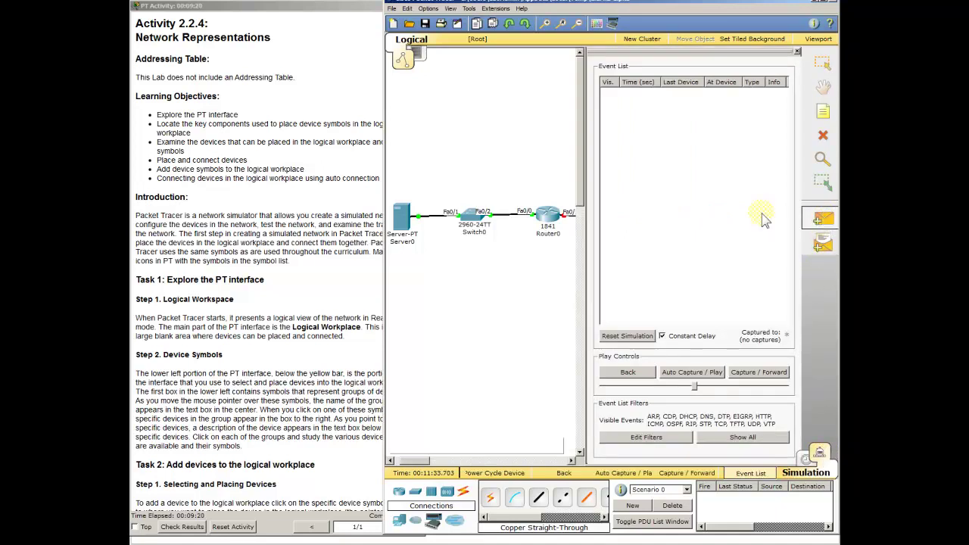
{"action": "left_click", "coordinate": [553, 216]}
{"action": "left_click", "coordinate": [401, 221]}
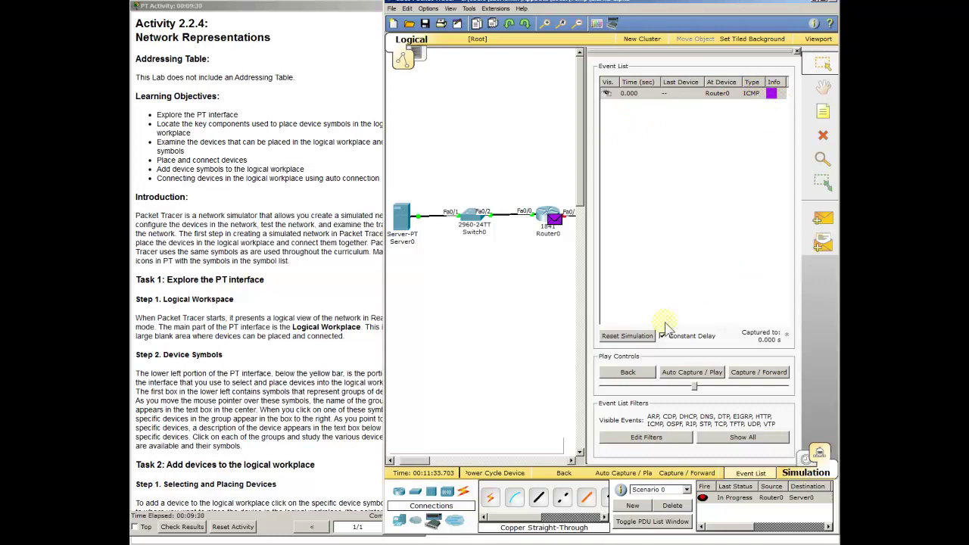
- Step the simulation forward until the ping succeeds and events are captured to 4.444 s
{"action": "left_click", "coordinate": [747, 375]}
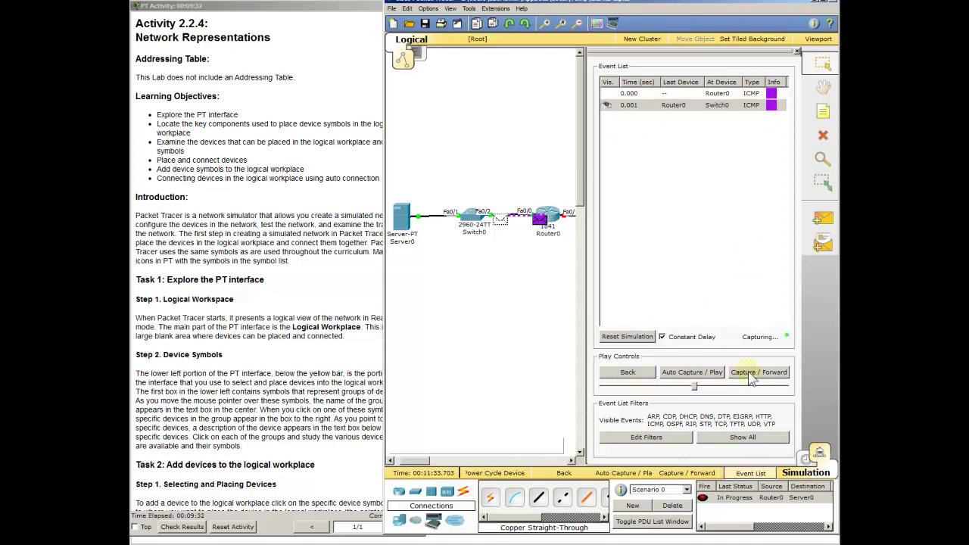
{"action": "left_click", "coordinate": [749, 374]}
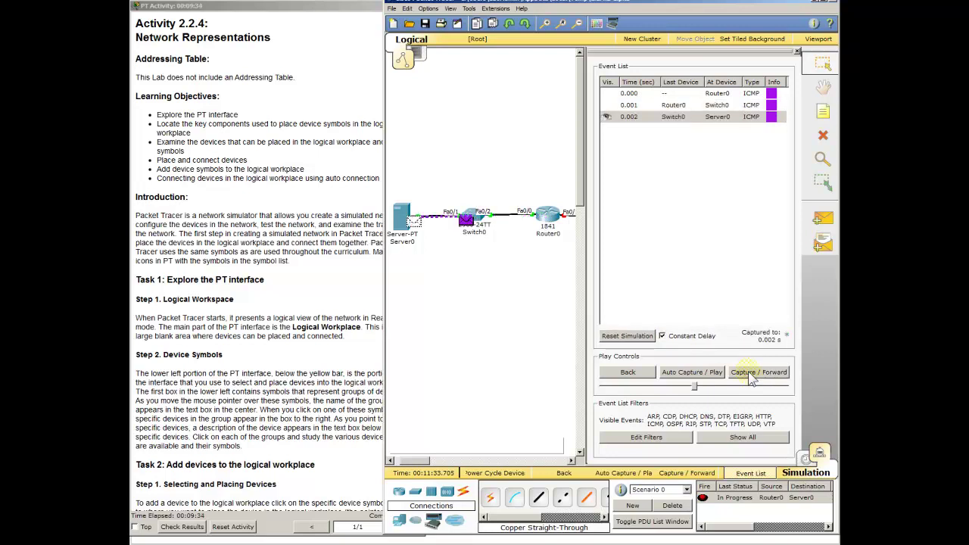
{"action": "left_click", "coordinate": [750, 373]}
{"action": "left_click", "coordinate": [748, 374]}
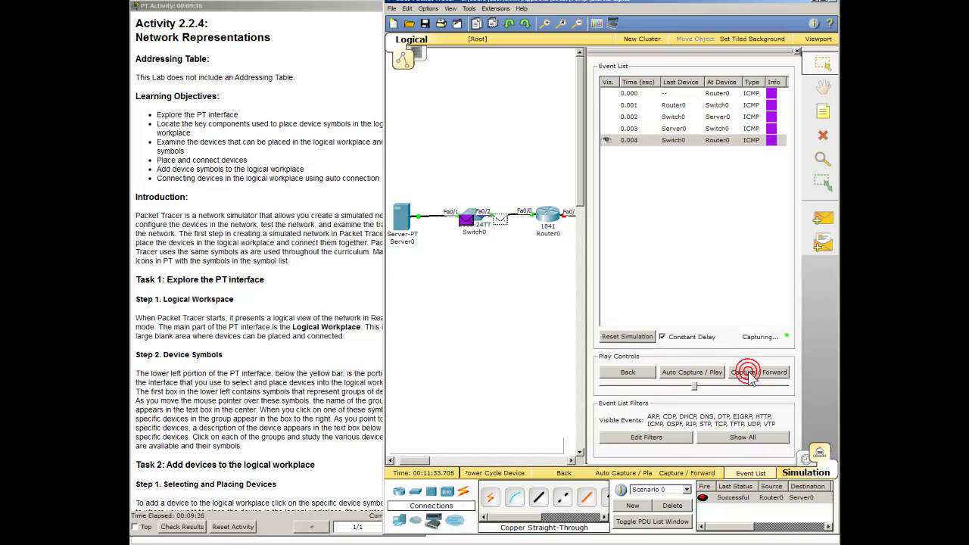
{"action": "left_click", "coordinate": [748, 375]}
{"action": "left_click", "coordinate": [749, 376]}
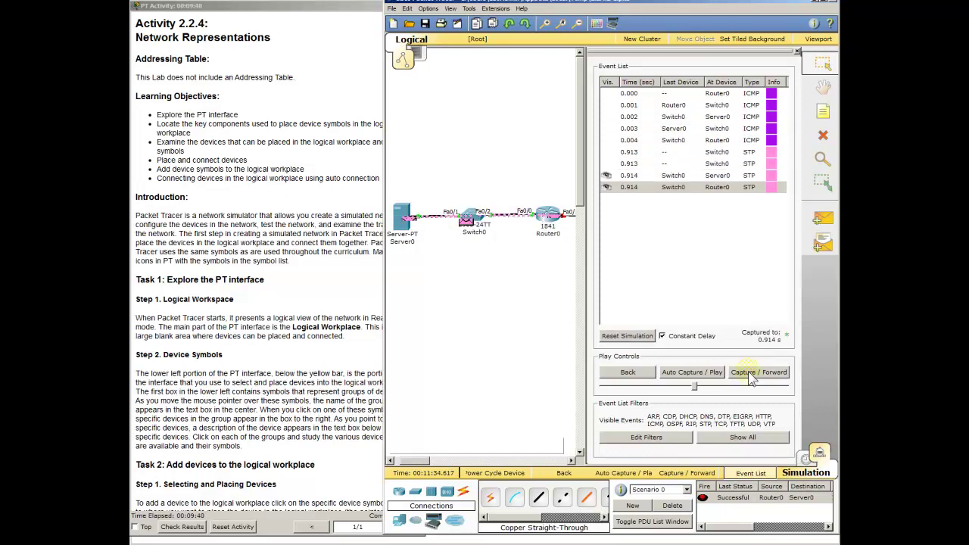
{"action": "left_click", "coordinate": [749, 375]}
{"action": "left_click", "coordinate": [750, 375]}
{"action": "left_click", "coordinate": [705, 373]}
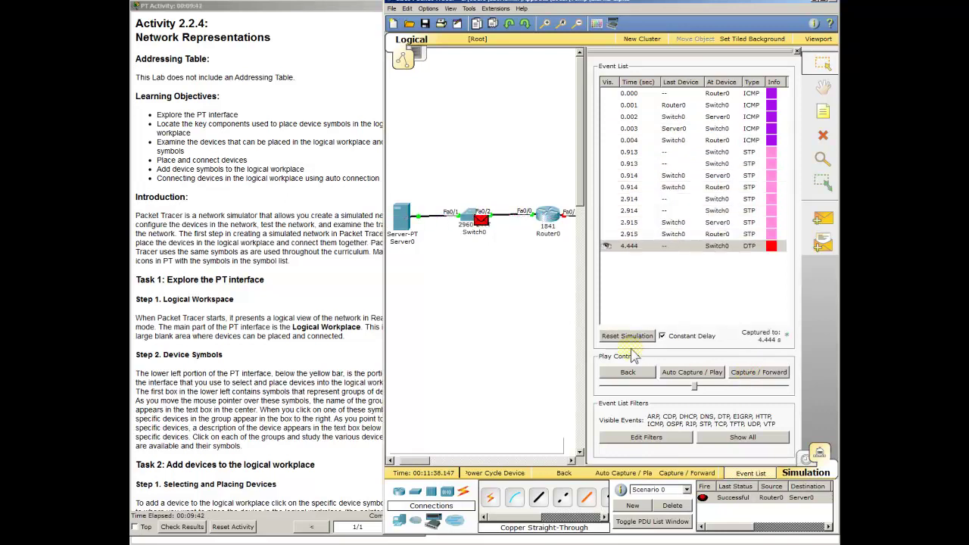
- Edit the event list filters to hide STP traffic
{"action": "left_click", "coordinate": [647, 437]}
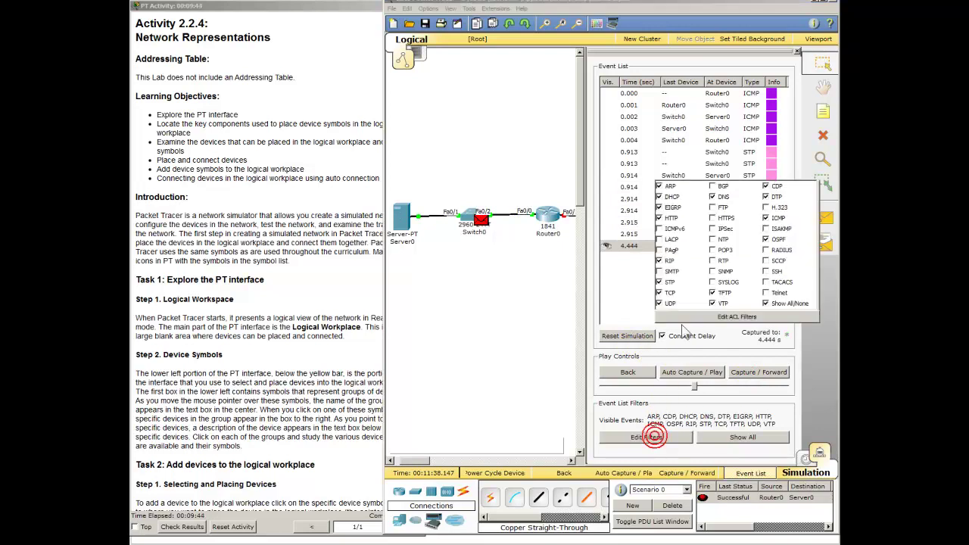
{"action": "left_click", "coordinate": [658, 282]}
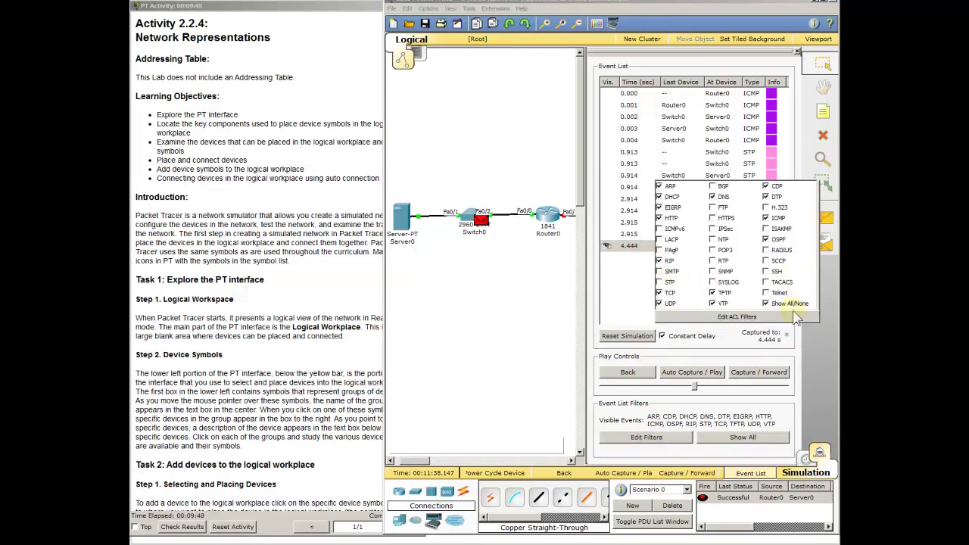
{"action": "left_click", "coordinate": [652, 306]}
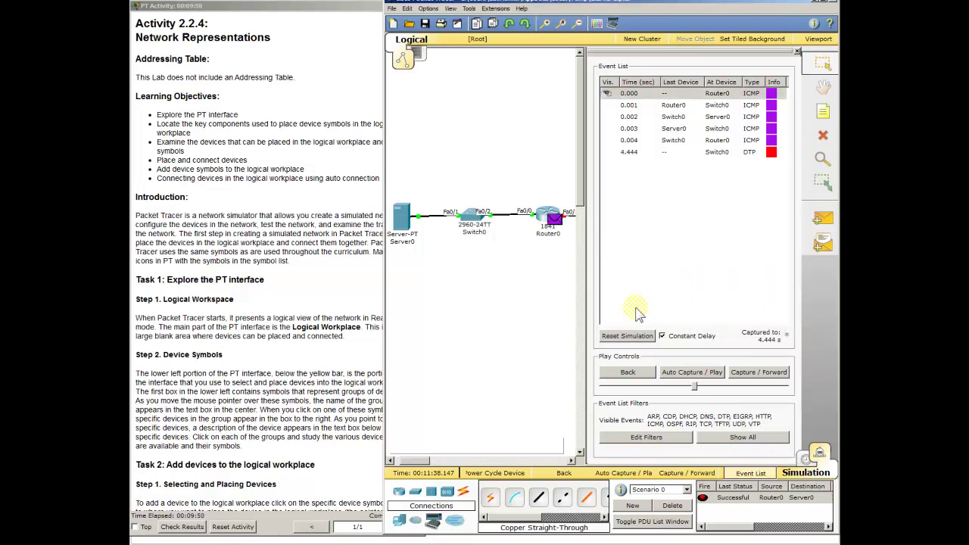
{"action": "left_click", "coordinate": [638, 435]}
{"action": "left_click", "coordinate": [601, 277]}
- Step through the captured ping events up to the Switch0-to-Router0 reply
{"action": "left_click", "coordinate": [753, 377]}
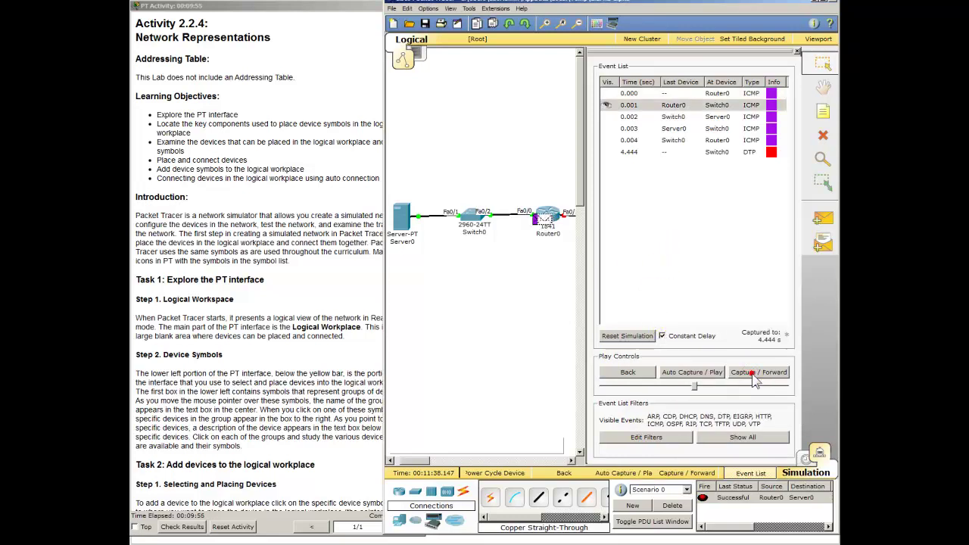
{"action": "left_click", "coordinate": [753, 378]}
{"action": "left_click", "coordinate": [753, 378]}
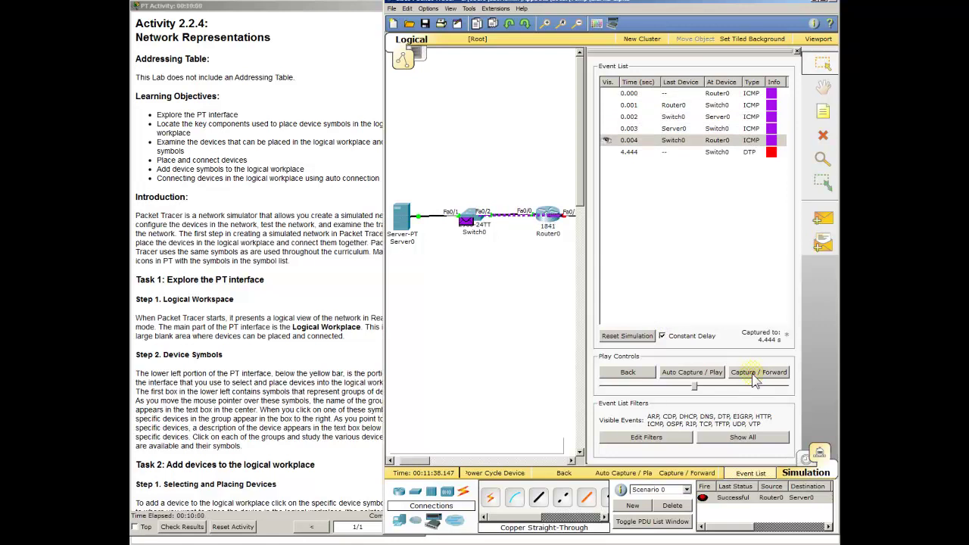
{"action": "left_click", "coordinate": [772, 144]}
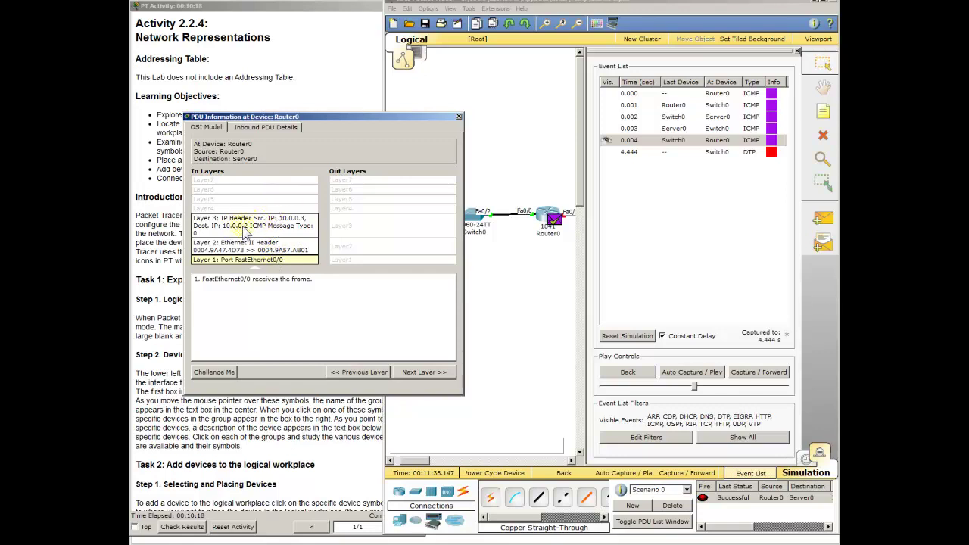
{"action": "left_click", "coordinate": [261, 130]}
{"action": "left_click_drag", "start_coordinate": [443, 206], "coordinate": [452, 188]}
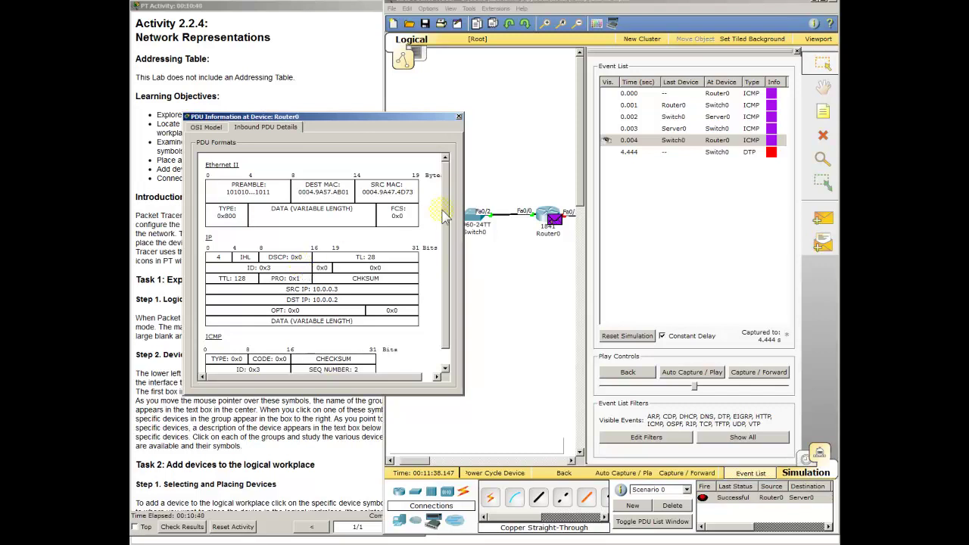
{"action": "scroll", "coordinate": [442, 211], "scroll_direction": "down", "scroll_amount": 2}
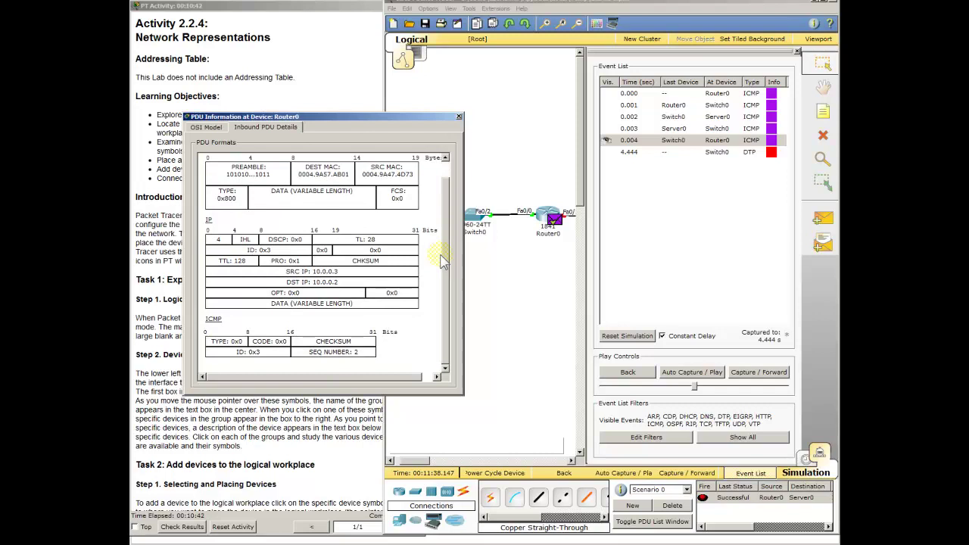
{"action": "left_click", "coordinate": [217, 124]}
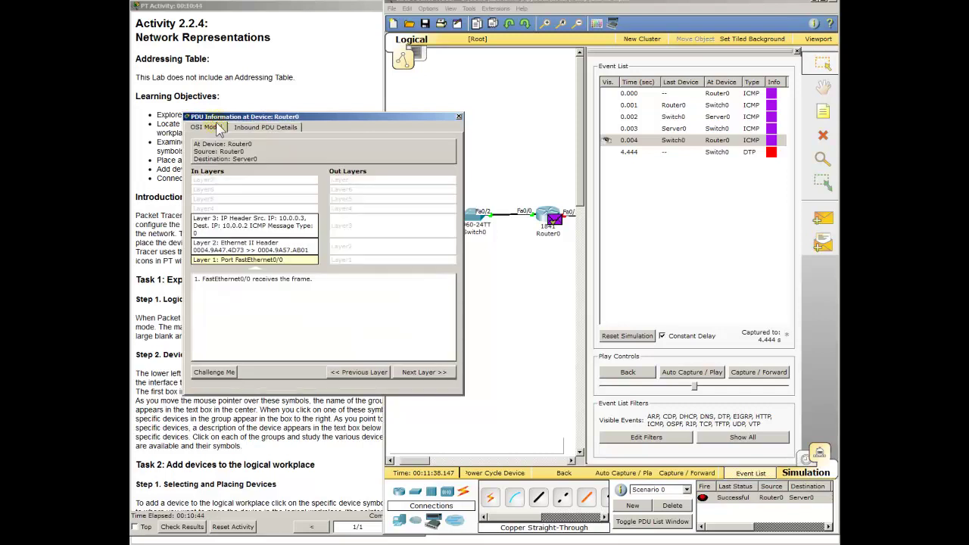
{"action": "left_click", "coordinate": [426, 372]}
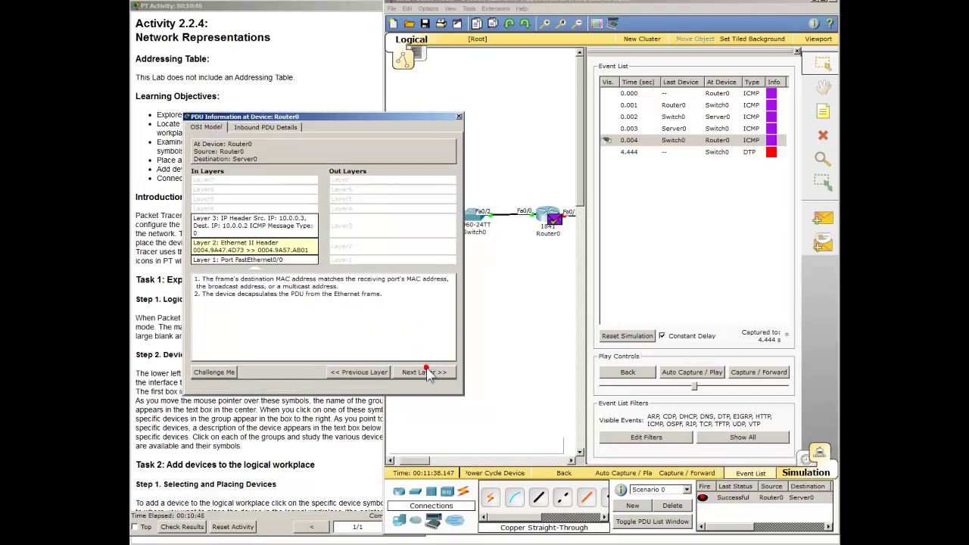
{"action": "left_click", "coordinate": [426, 372]}
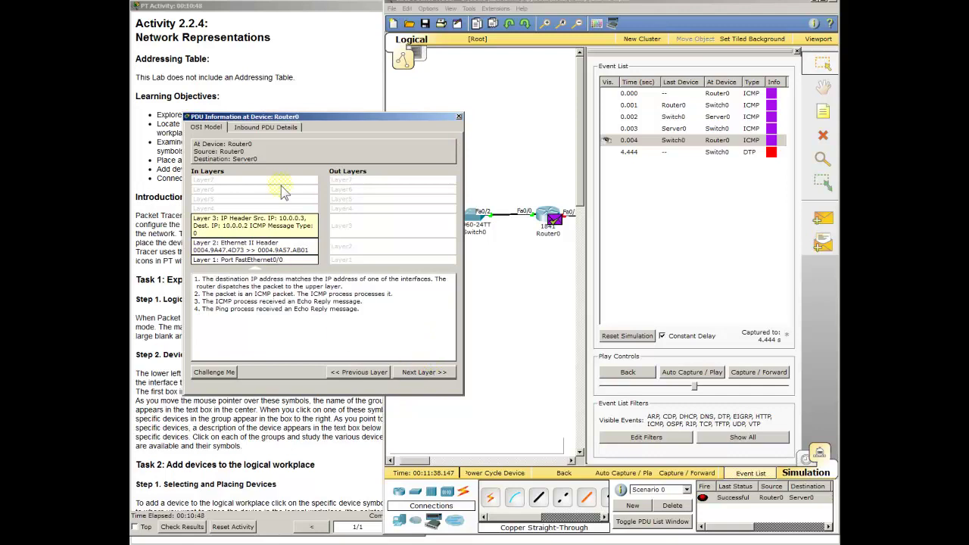
{"action": "left_click", "coordinate": [214, 372]}
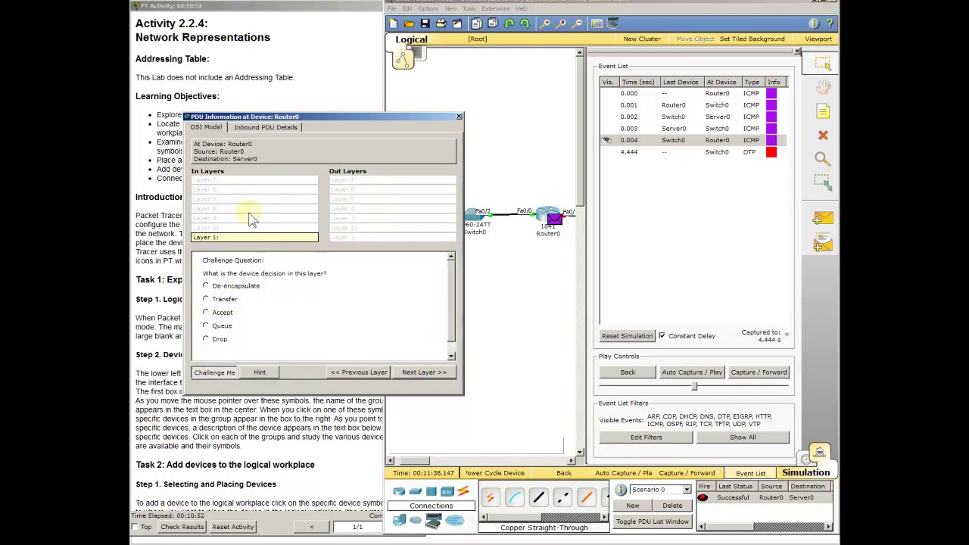
{"action": "left_click", "coordinate": [275, 130]}
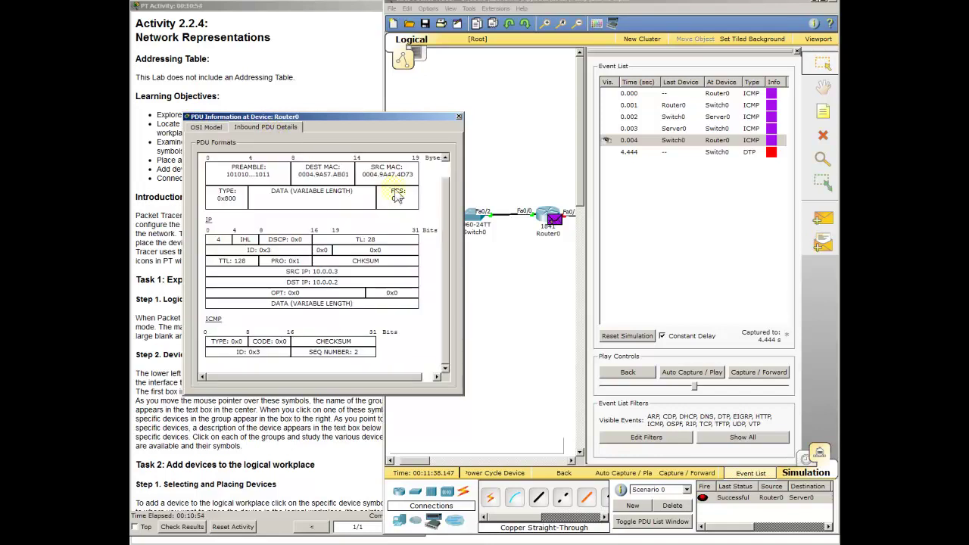
{"action": "left_click", "coordinate": [459, 117]}
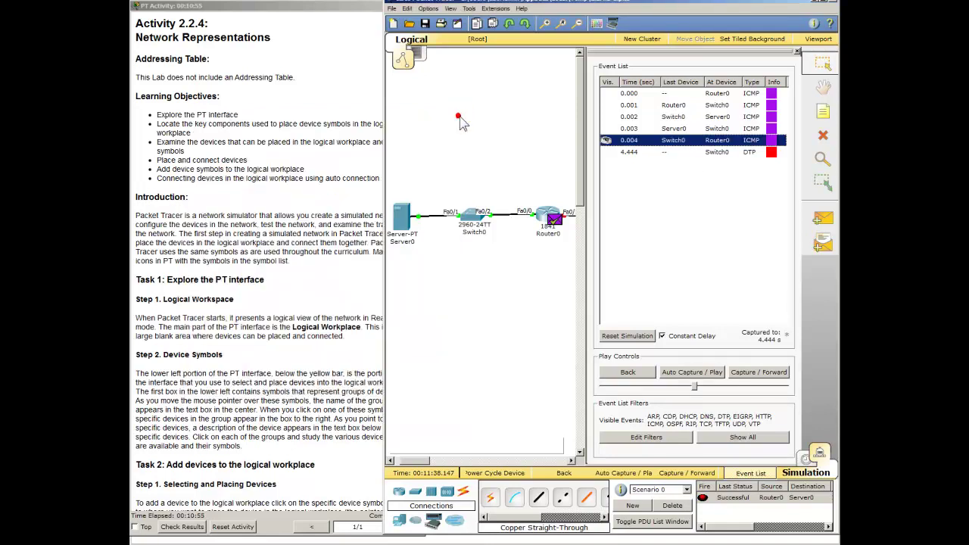
- Inspect the 4.444 s DTP event's outbound PDU details, then delete the Router0-to-Server0 ping
{"action": "left_click", "coordinate": [771, 153]}
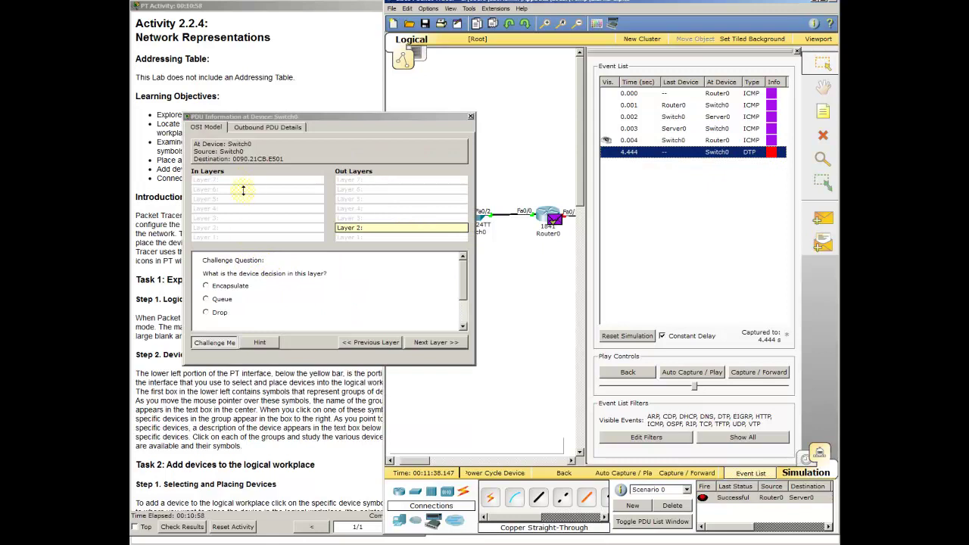
{"action": "left_click", "coordinate": [266, 127]}
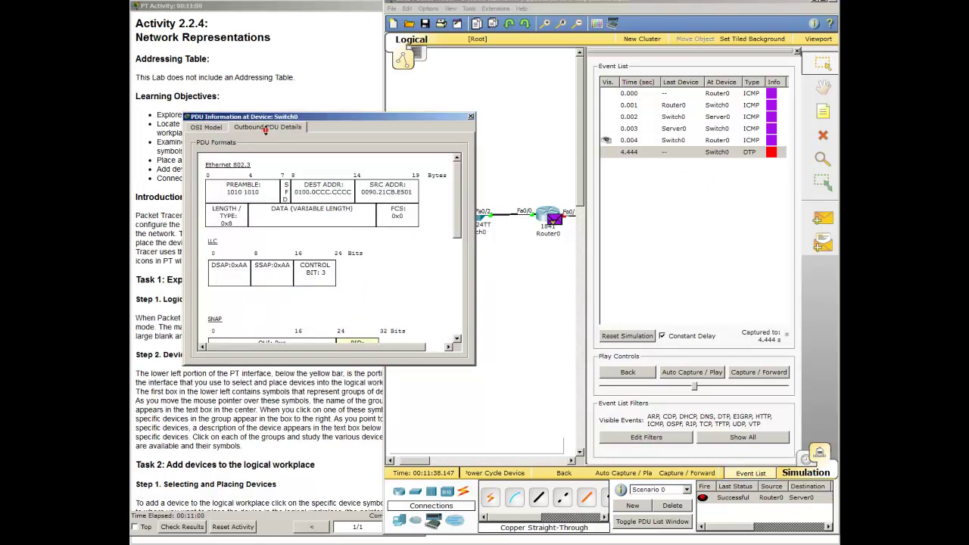
{"action": "left_click", "coordinate": [470, 116]}
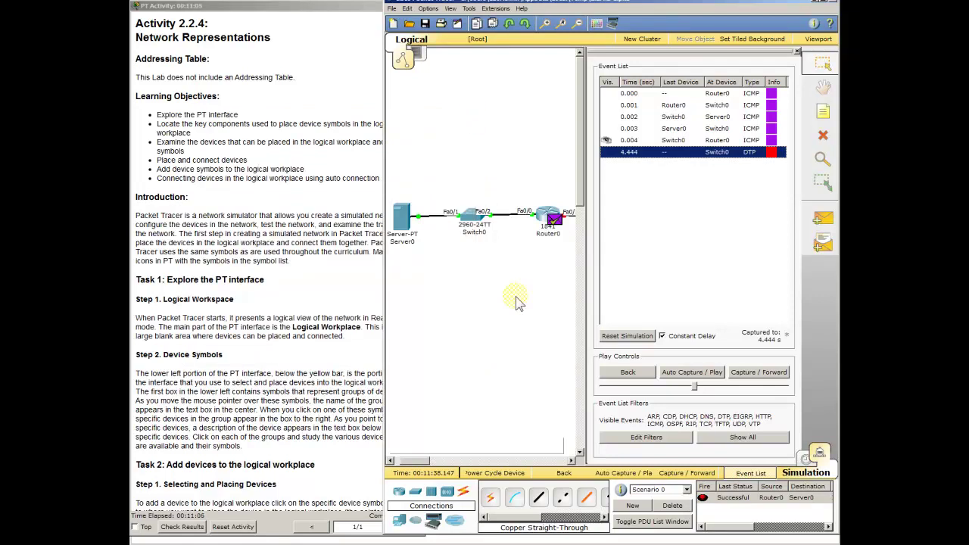
{"action": "left_click", "coordinate": [746, 499]}
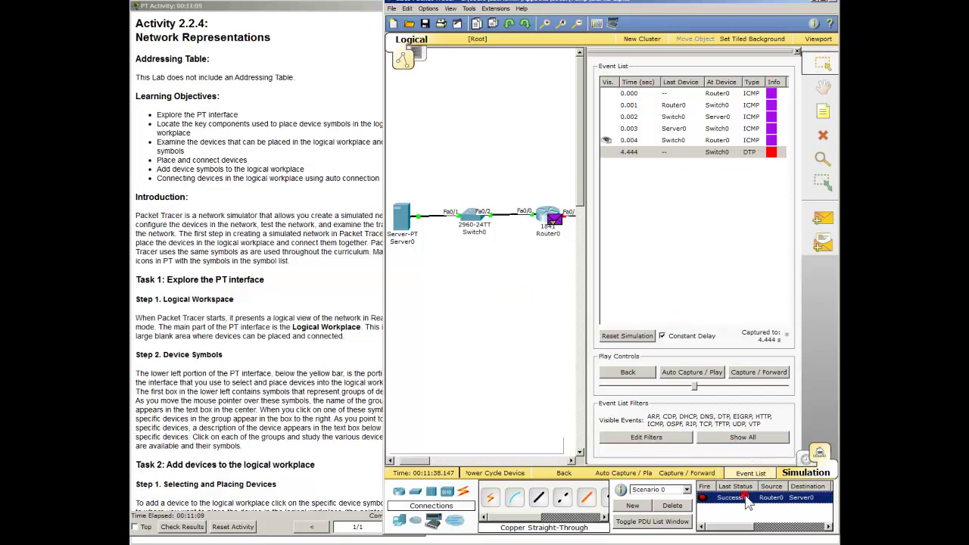
{"action": "left_click", "coordinate": [674, 505]}
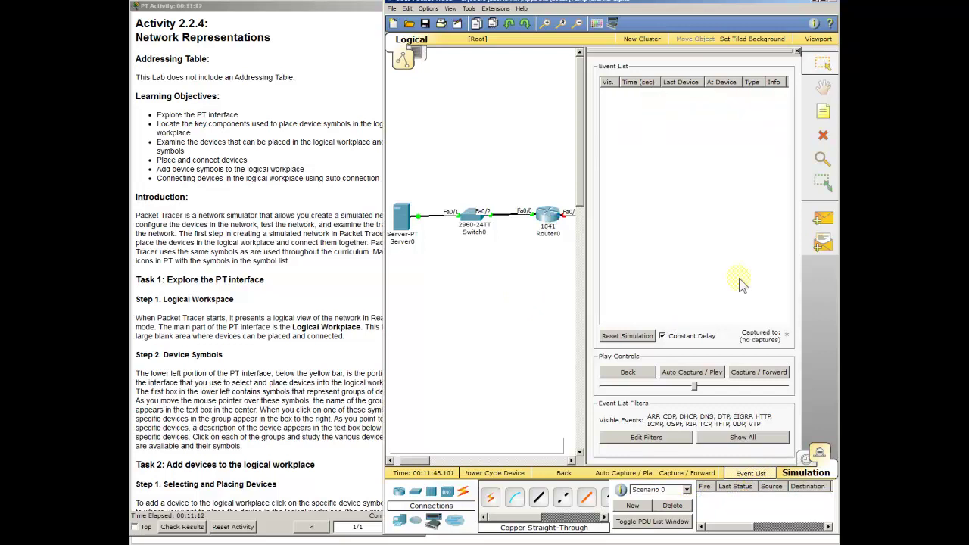
- Return to Realtime mode and open Router0's Physical device view
{"action": "left_click", "coordinate": [805, 459]}
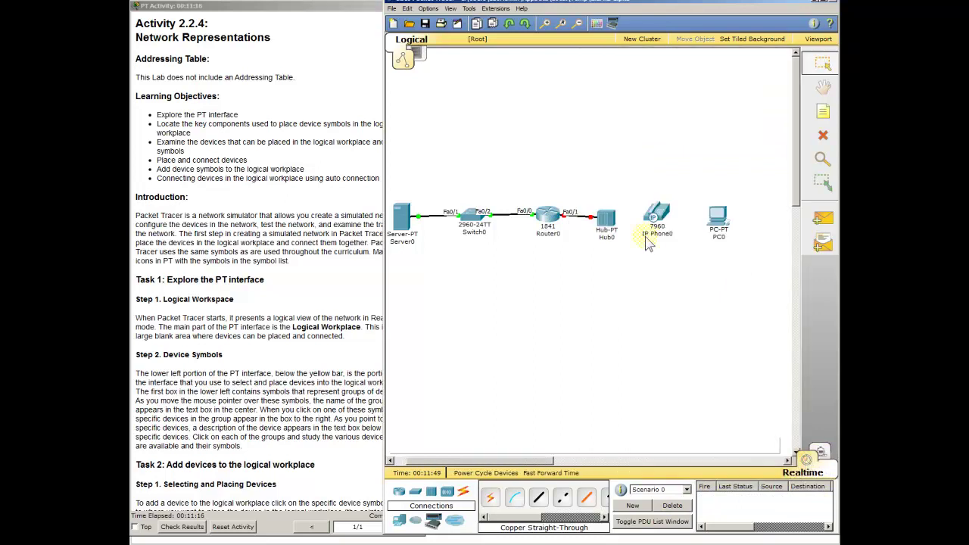
{"action": "mouse_move", "coordinate": [644, 236]}
{"action": "left_click", "coordinate": [550, 221]}
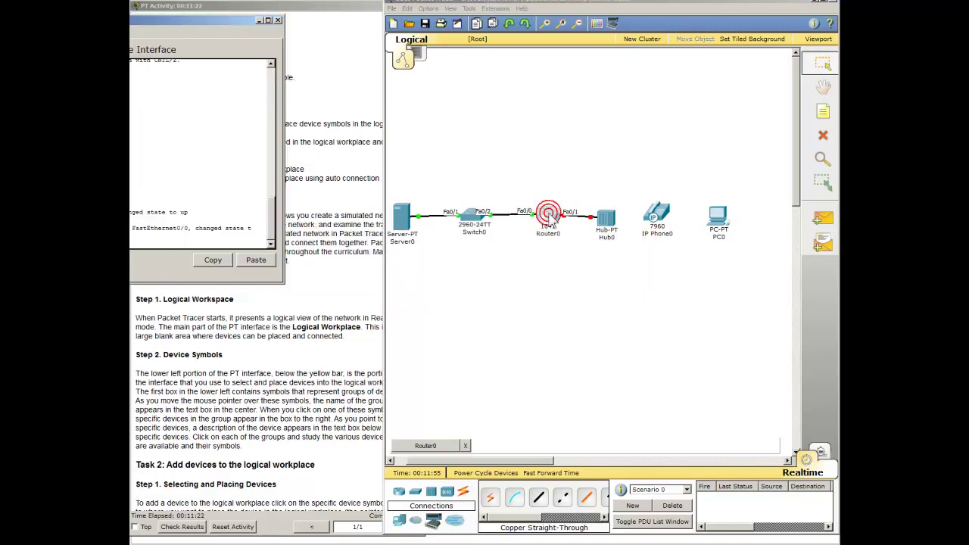
{"action": "left_click_drag", "start_coordinate": [242, 23], "coordinate": [660, 267]}
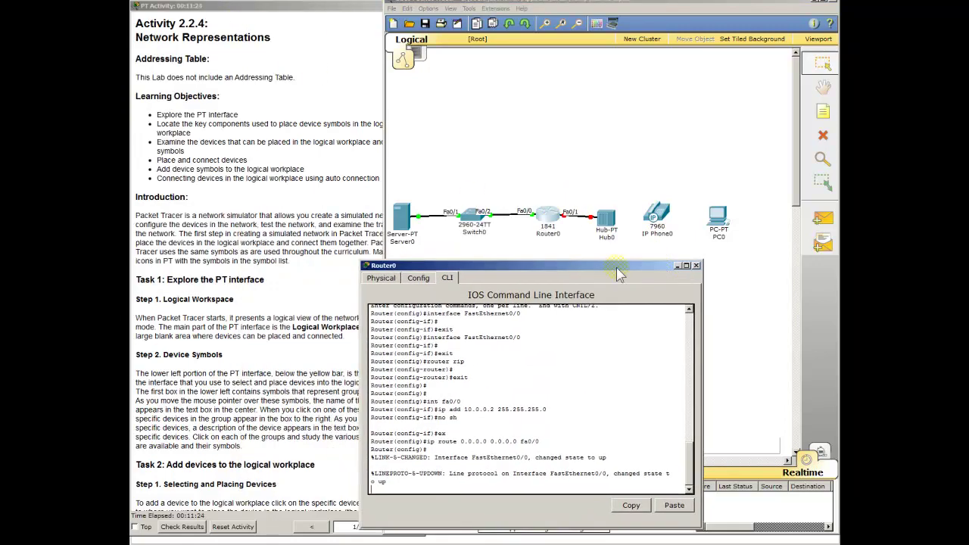
{"action": "left_click", "coordinate": [424, 280]}
{"action": "left_click", "coordinate": [381, 278]}
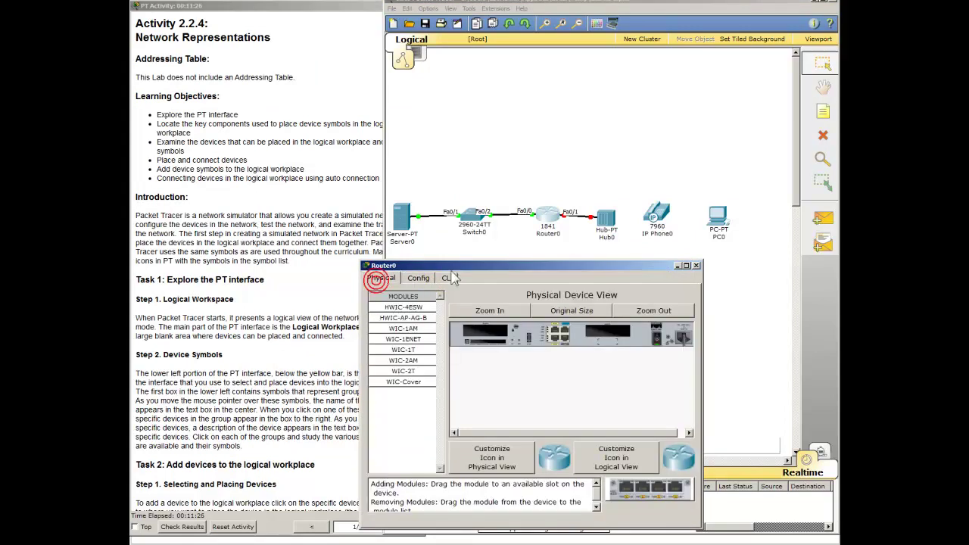
- Enlarge the Router0 window to fill most of the screen
{"action": "left_click_drag", "start_coordinate": [459, 266], "coordinate": [534, 255]}
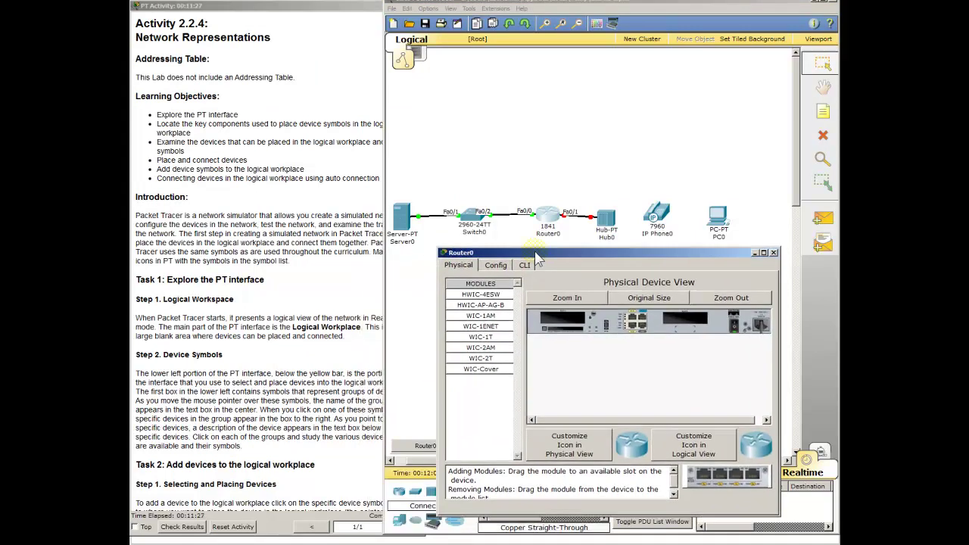
{"action": "left_click", "coordinate": [442, 253]}
{"action": "left_click", "coordinate": [442, 253]}
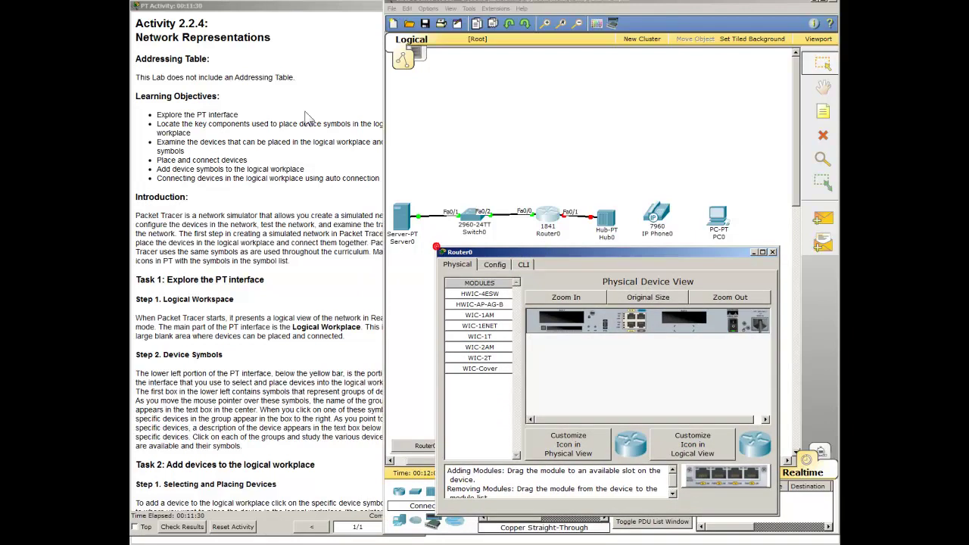
{"action": "left_click_drag", "start_coordinate": [439, 249], "coordinate": [144, 30]}
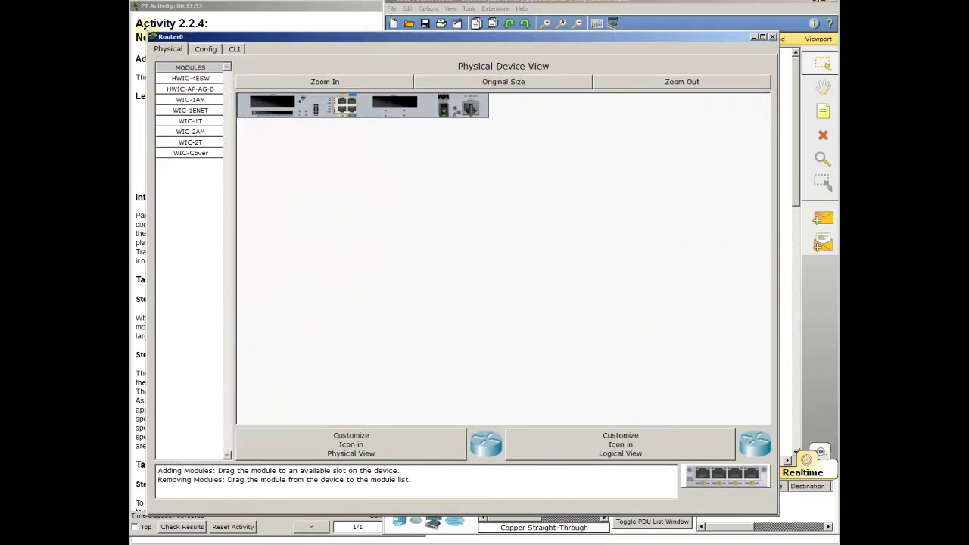
- Zoom in on Router0 and drag the WIC-2T module to the empty slot; it's refused while powered on
{"action": "left_click", "coordinate": [325, 79]}
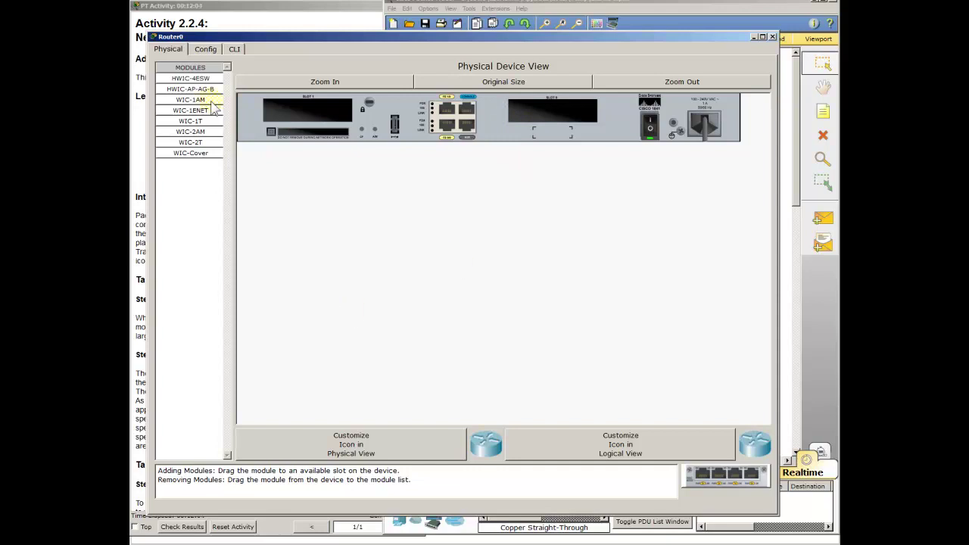
{"action": "left_click", "coordinate": [196, 133]}
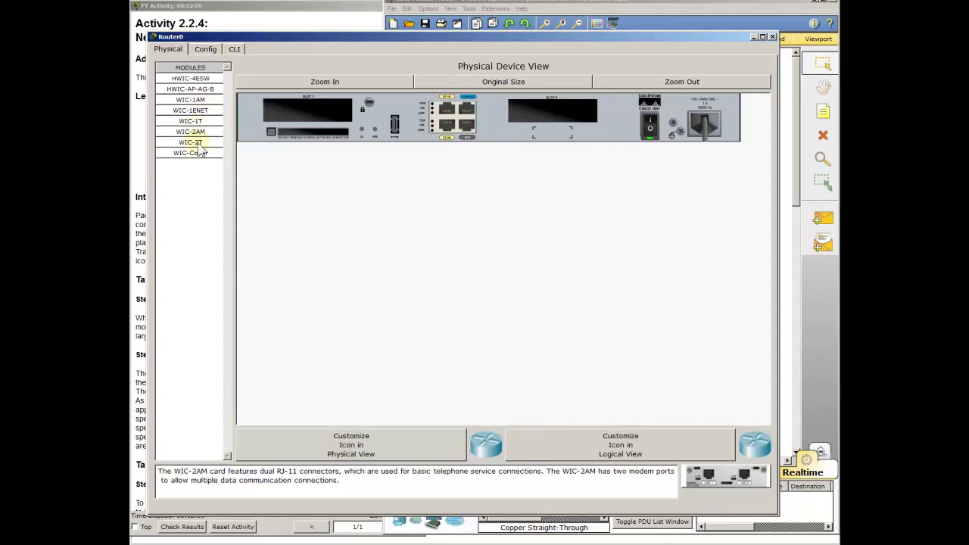
{"action": "left_click", "coordinate": [195, 142]}
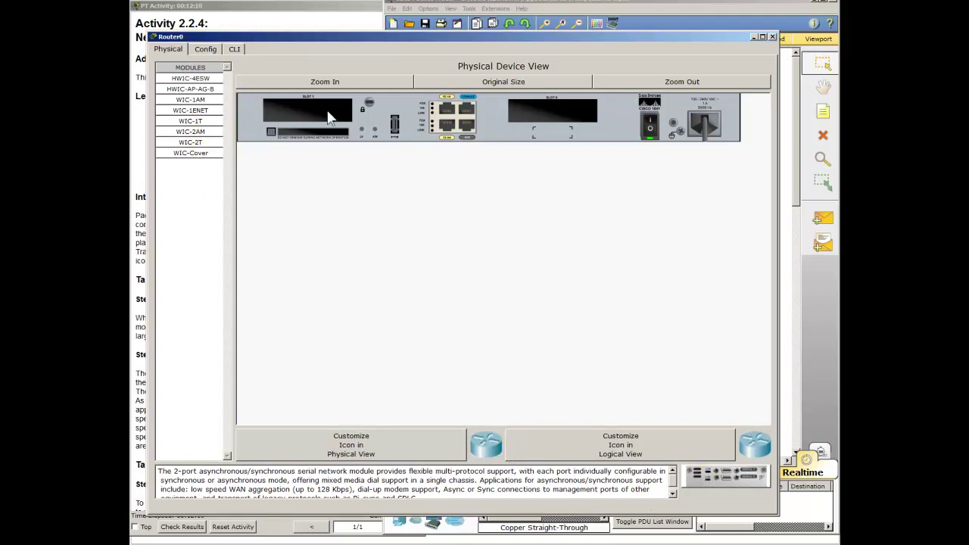
{"action": "left_click_drag", "start_coordinate": [189, 144], "coordinate": [188, 145]}
{"action": "left_click_drag", "start_coordinate": [189, 144], "coordinate": [457, 402]}
{"action": "left_click_drag", "start_coordinate": [713, 484], "coordinate": [553, 110]}
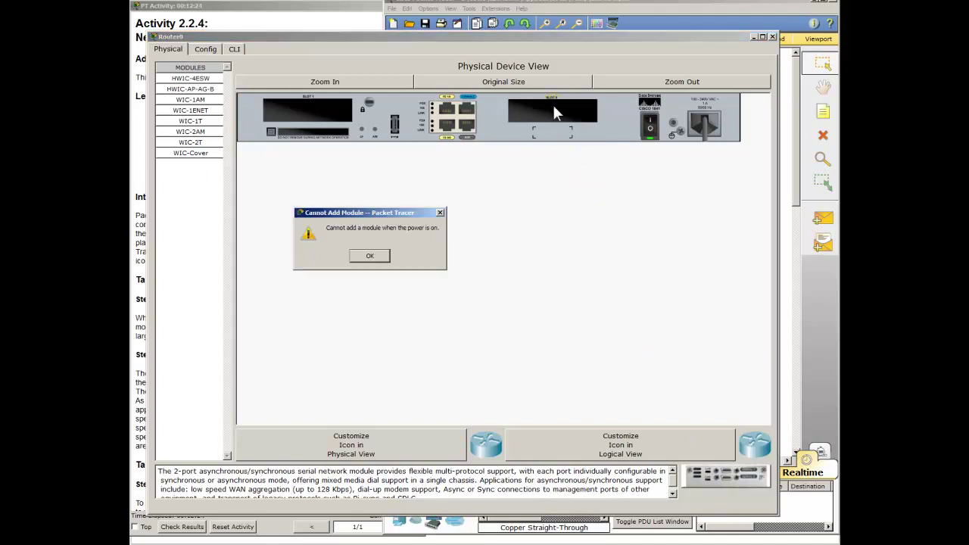
- Power Router0 off, install the WIC-2T module, and view its Serial0/0/0 and Serial0/0/1 interfaces
{"action": "left_click", "coordinate": [361, 255]}
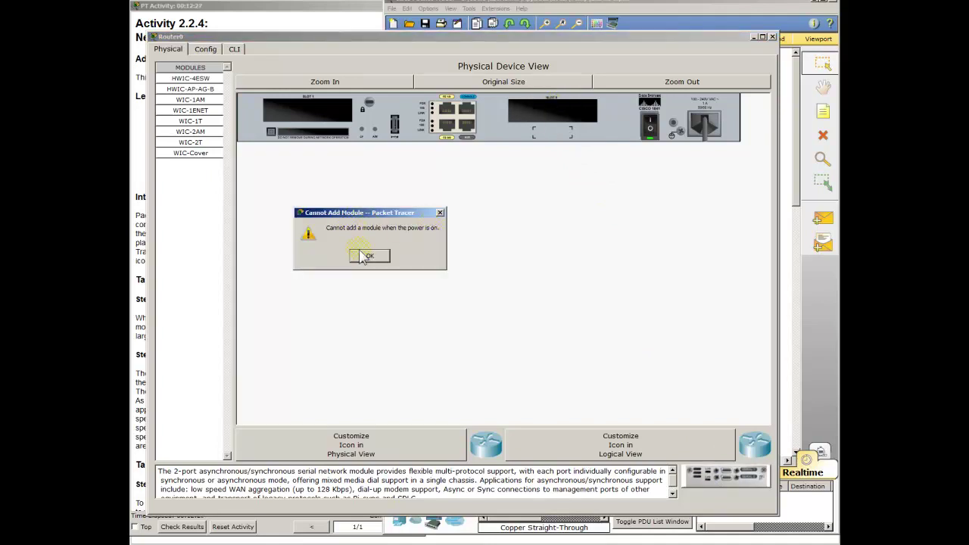
{"action": "left_click", "coordinate": [649, 127]}
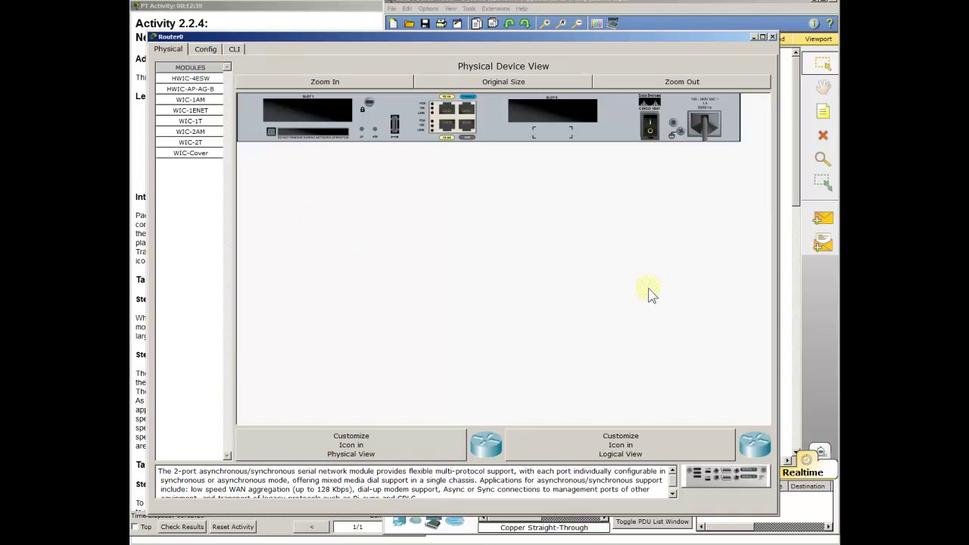
{"action": "left_click_drag", "start_coordinate": [723, 475], "coordinate": [552, 109]}
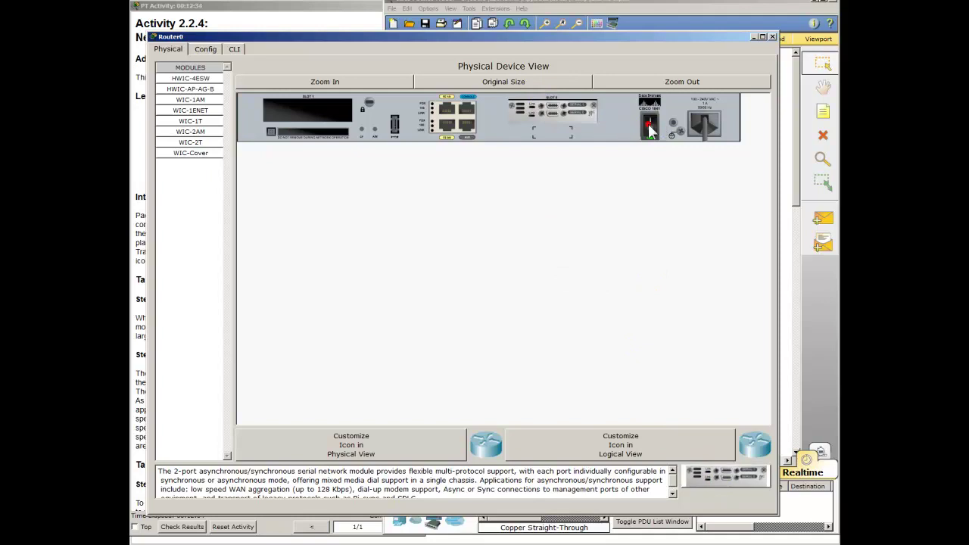
{"action": "left_click", "coordinate": [215, 53]}
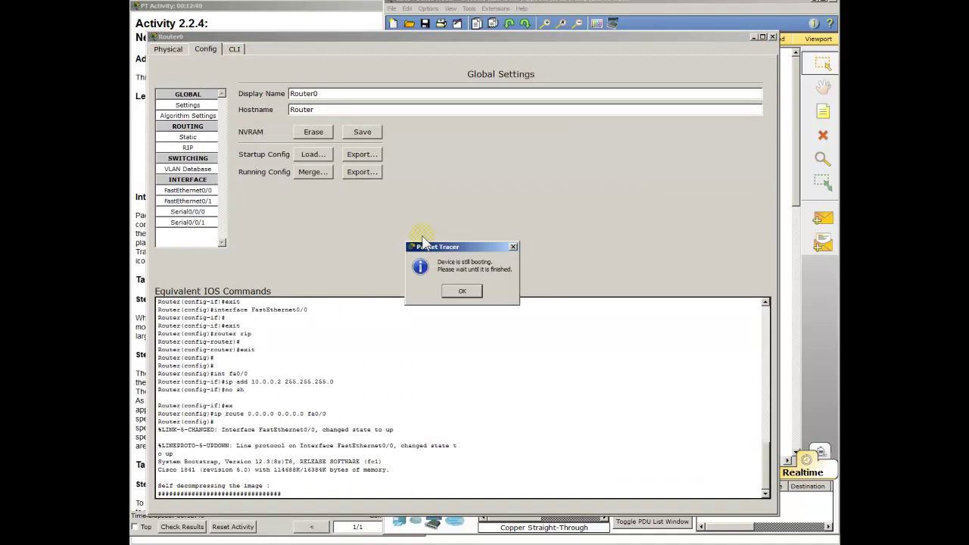
- Dismiss the booting notice, check Serial0/0/1 in Router0's Config tab, then close Router0
{"action": "left_click", "coordinate": [460, 292]}
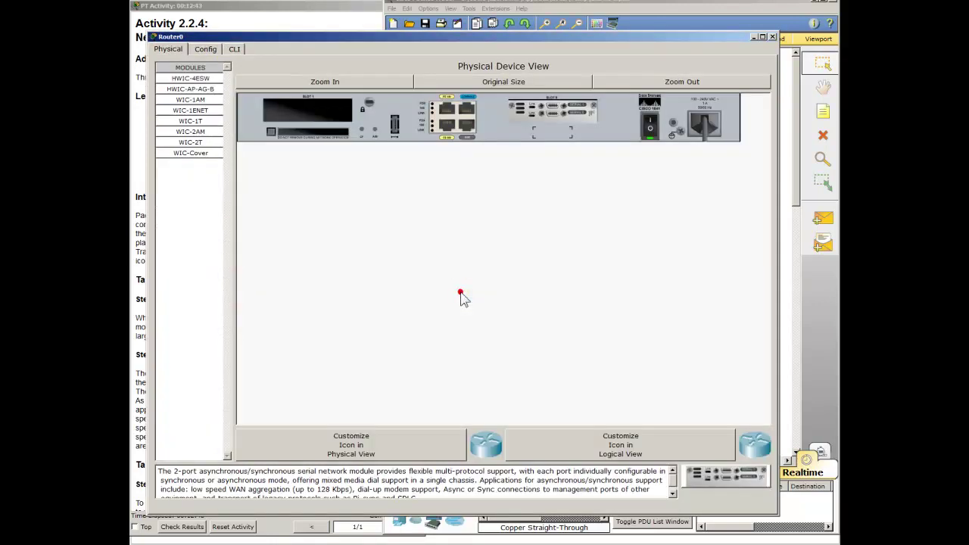
{"action": "left_click", "coordinate": [215, 46]}
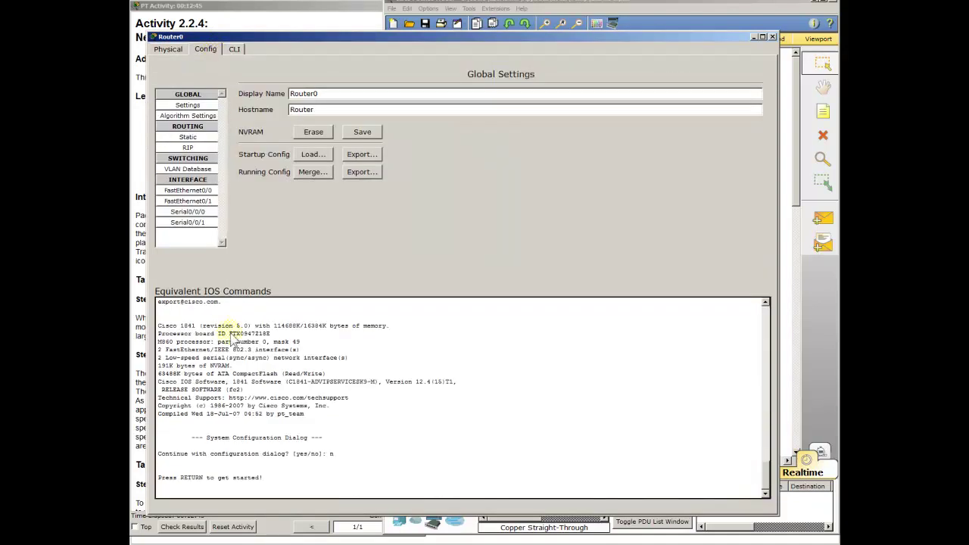
{"action": "left_click", "coordinate": [196, 224]}
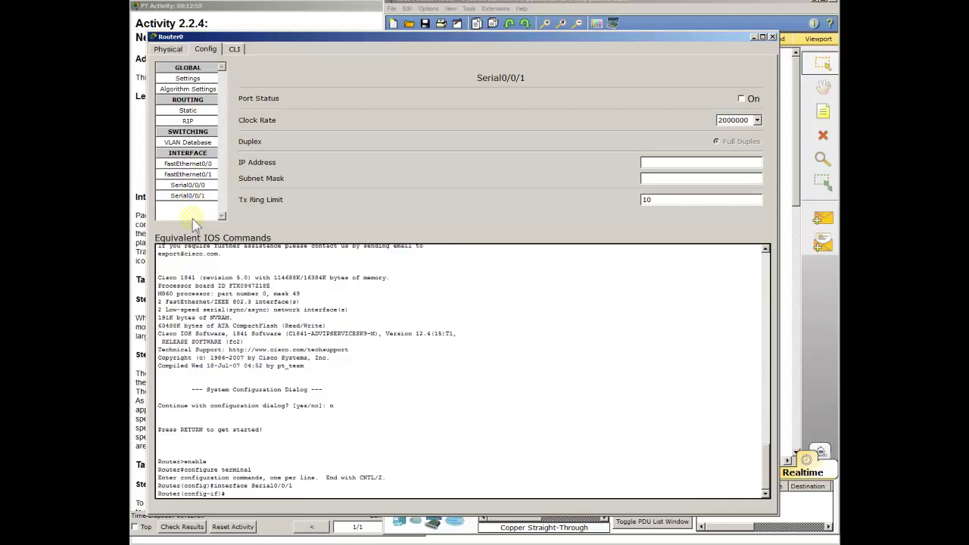
{"action": "left_click", "coordinate": [173, 53]}
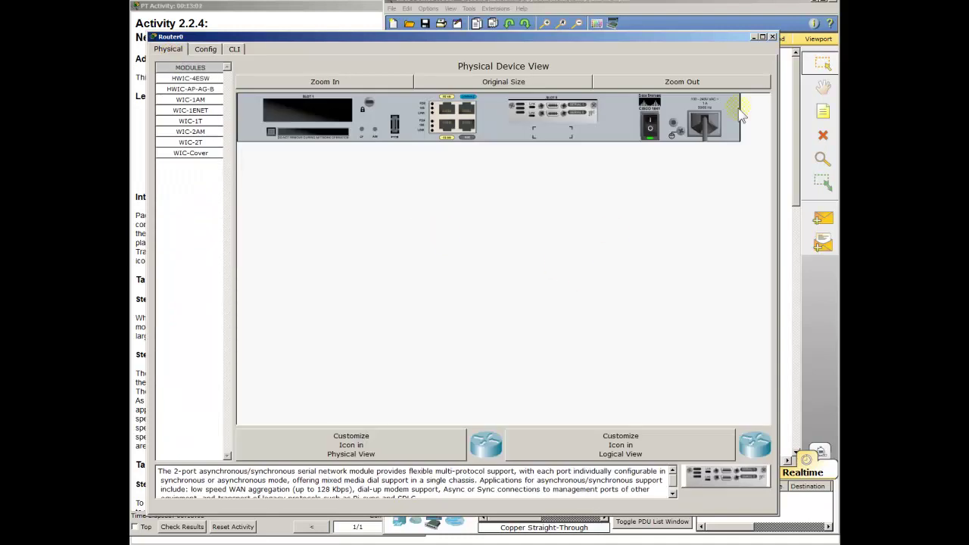
{"action": "left_click", "coordinate": [771, 37]}
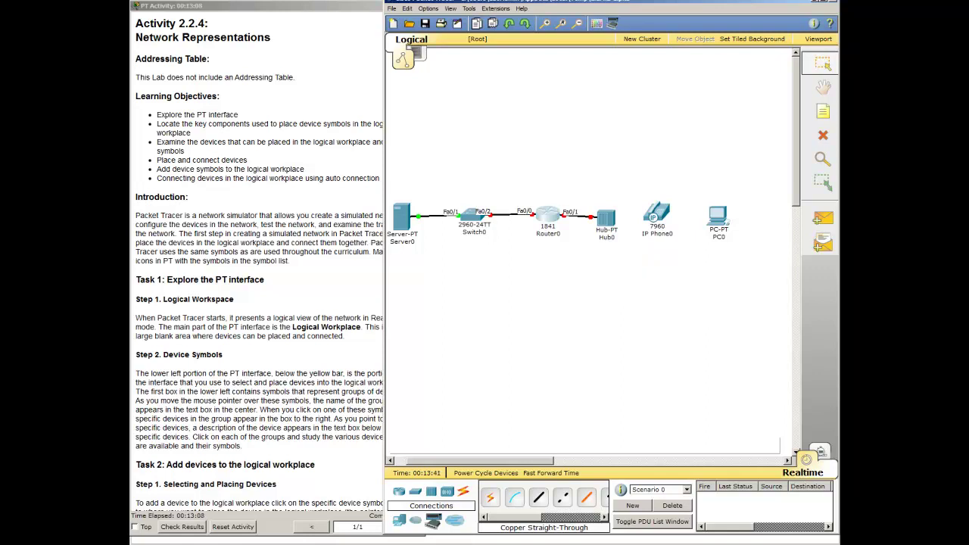
{"action": "left_click", "coordinate": [392, 9]}
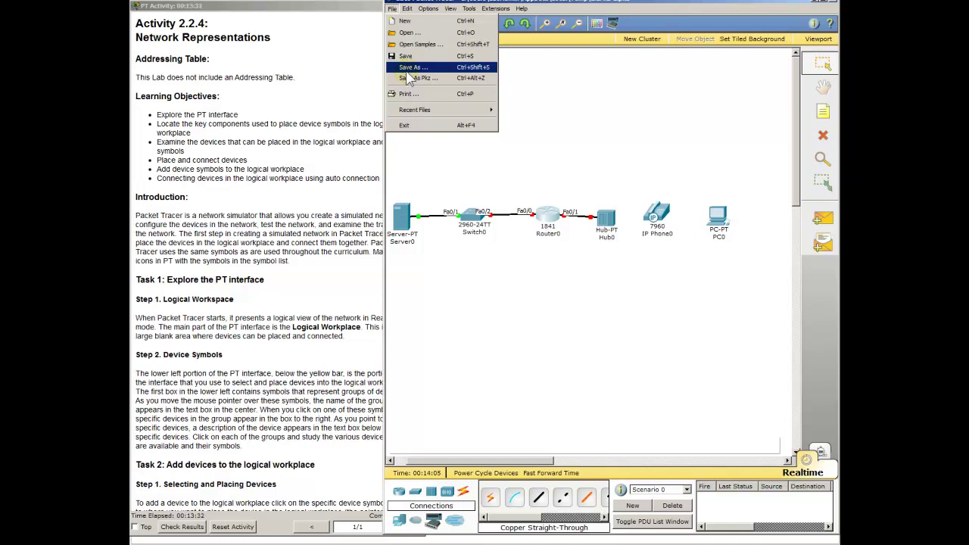
{"action": "left_click", "coordinate": [554, 106]}
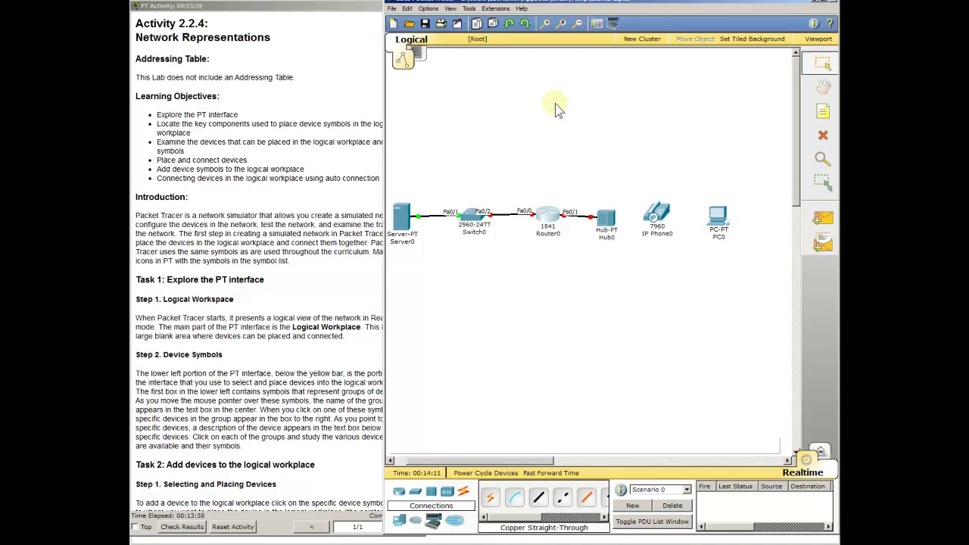
{"action": "left_click", "coordinate": [182, 526]}
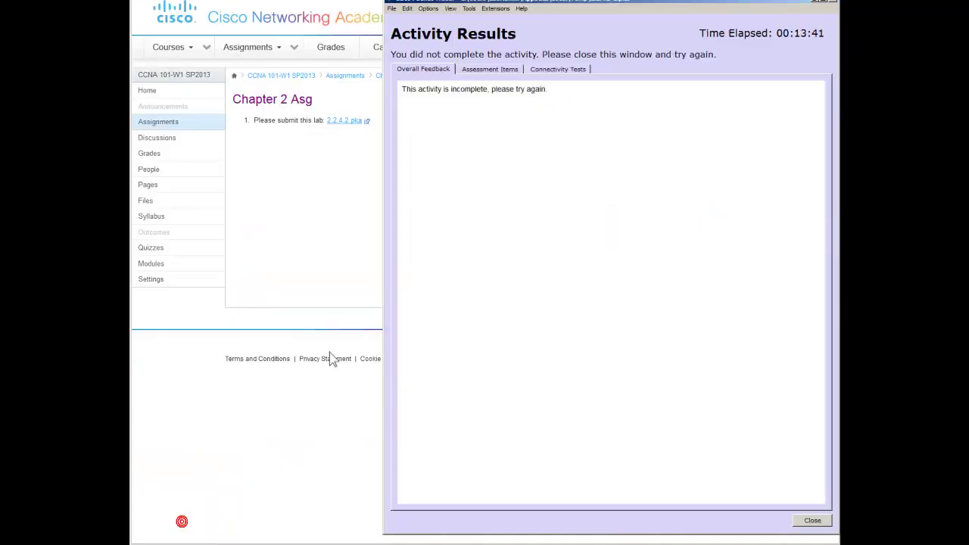
{"action": "left_click", "coordinate": [489, 69]}
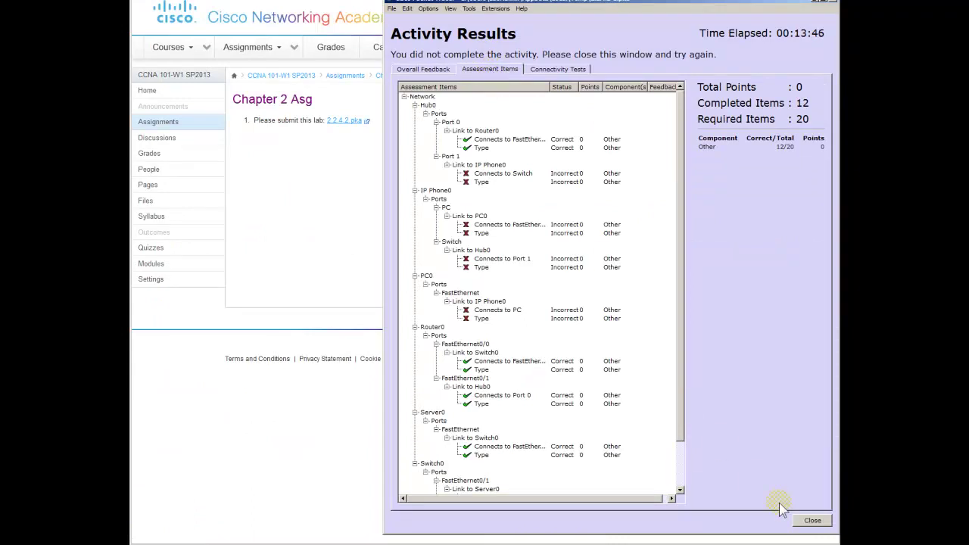
{"action": "left_click", "coordinate": [796, 520]}
{"action": "left_click", "coordinate": [522, 133]}
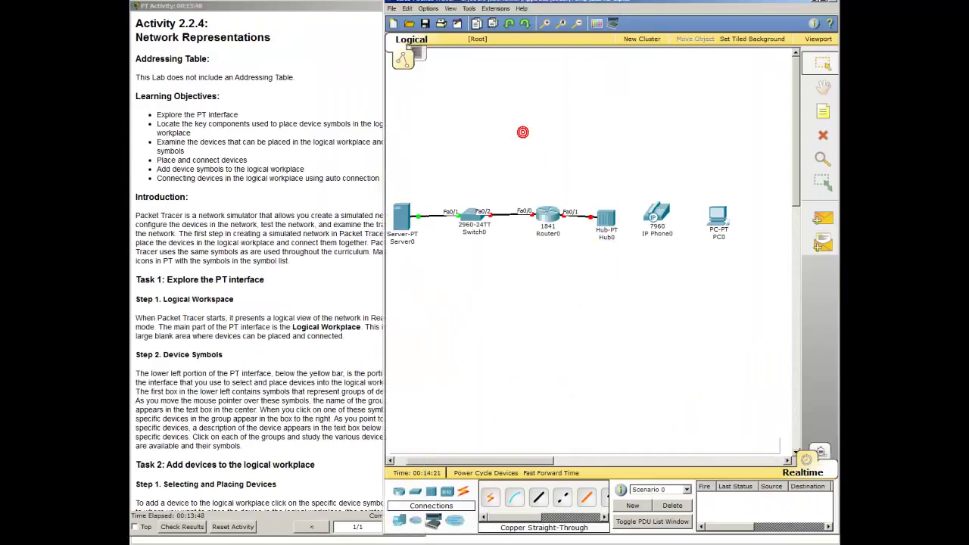
{"action": "left_click", "coordinate": [392, 9]}
- Open the linksys.pkt sample without saving, then bring up Wireless Router0's device window
{"action": "left_click", "coordinate": [408, 43]}
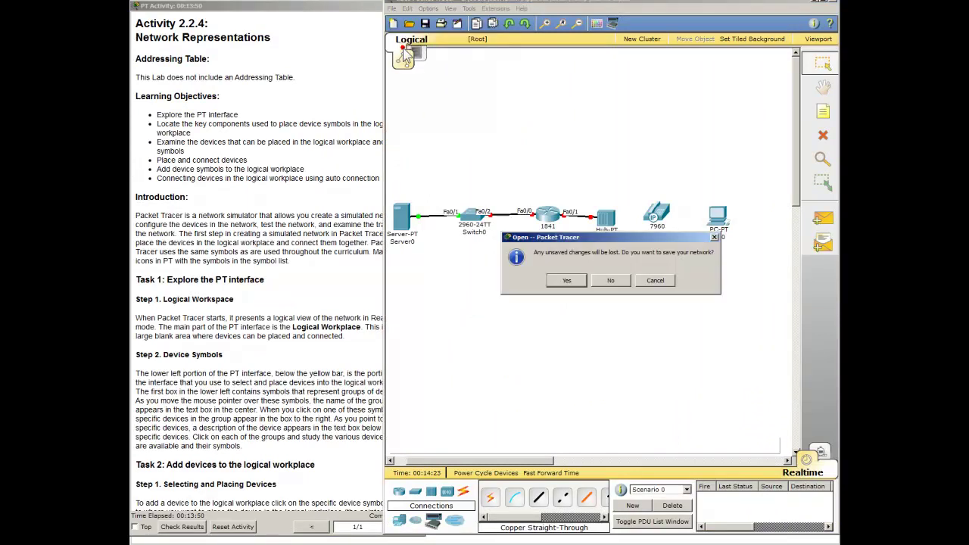
{"action": "left_click", "coordinate": [609, 282]}
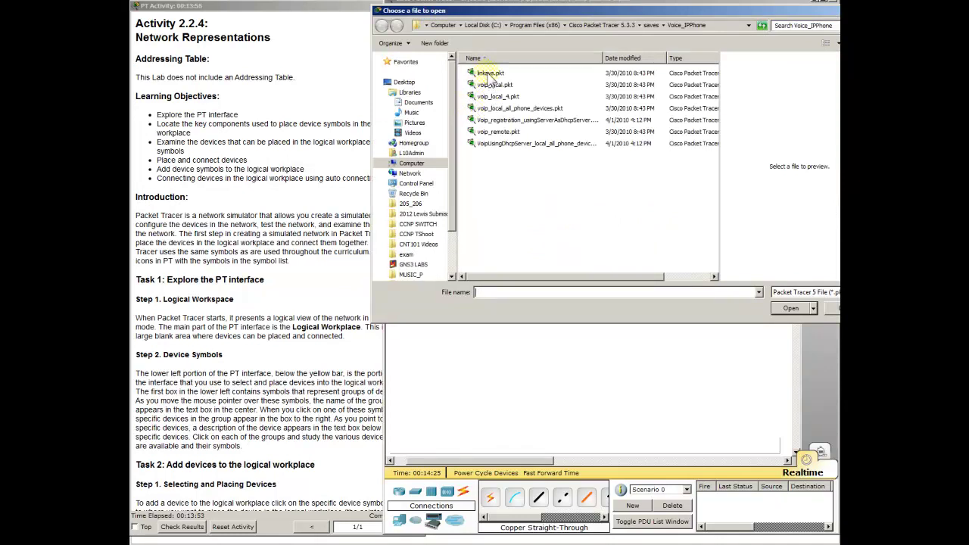
{"action": "left_click", "coordinate": [489, 73]}
{"action": "double_click", "coordinate": [489, 74]}
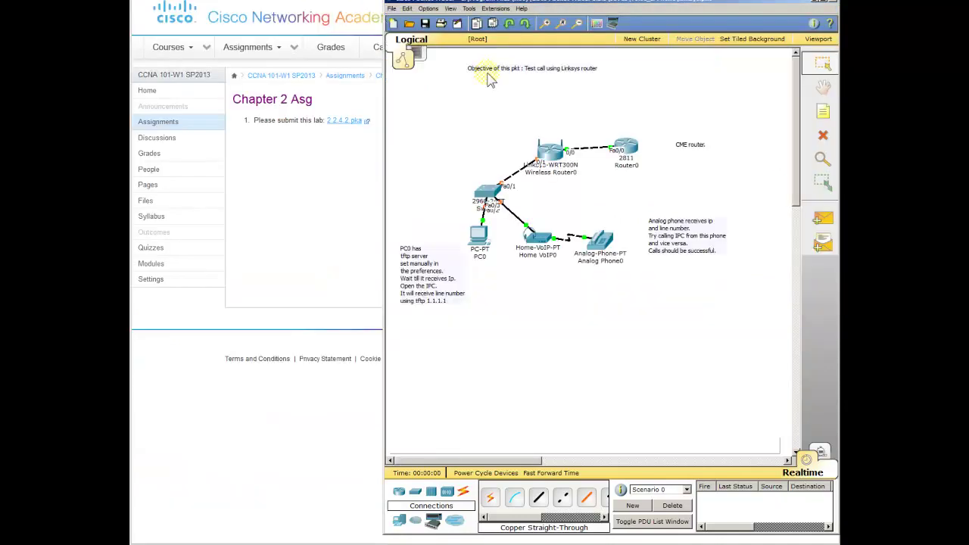
{"action": "left_click", "coordinate": [560, 162]}
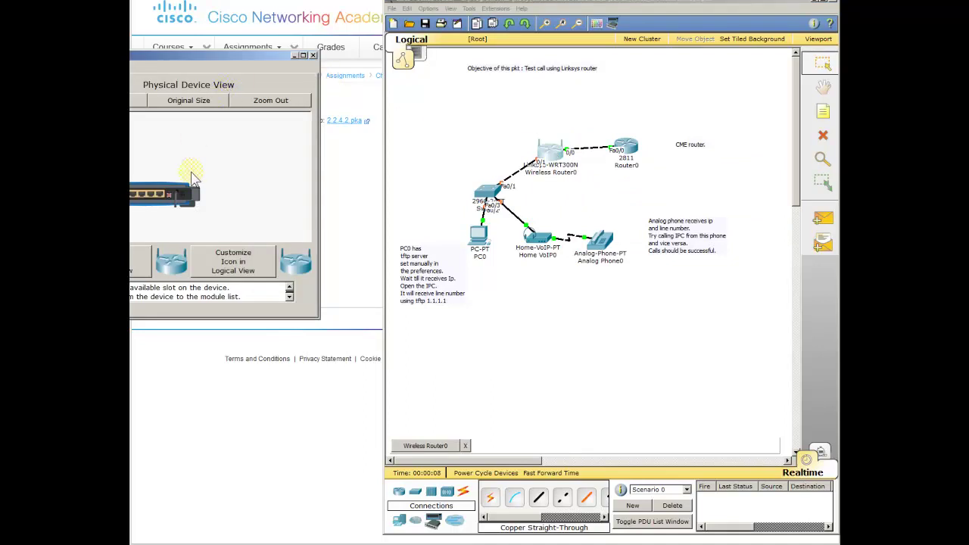
- Change Wireless Router0's Internet Connection type to Static IP in its GUI, then close it
{"action": "left_click_drag", "start_coordinate": [147, 63], "coordinate": [321, 146]}
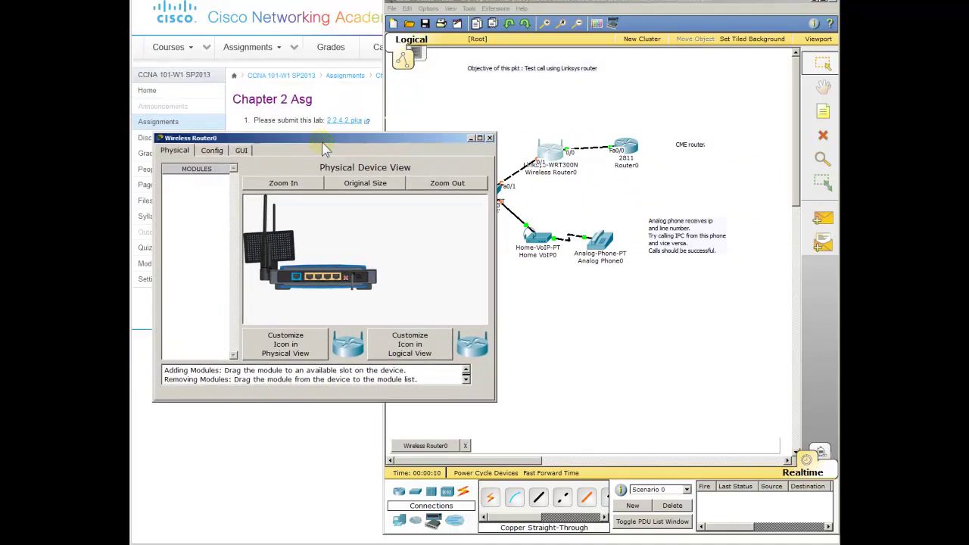
{"action": "left_click", "coordinate": [238, 152]}
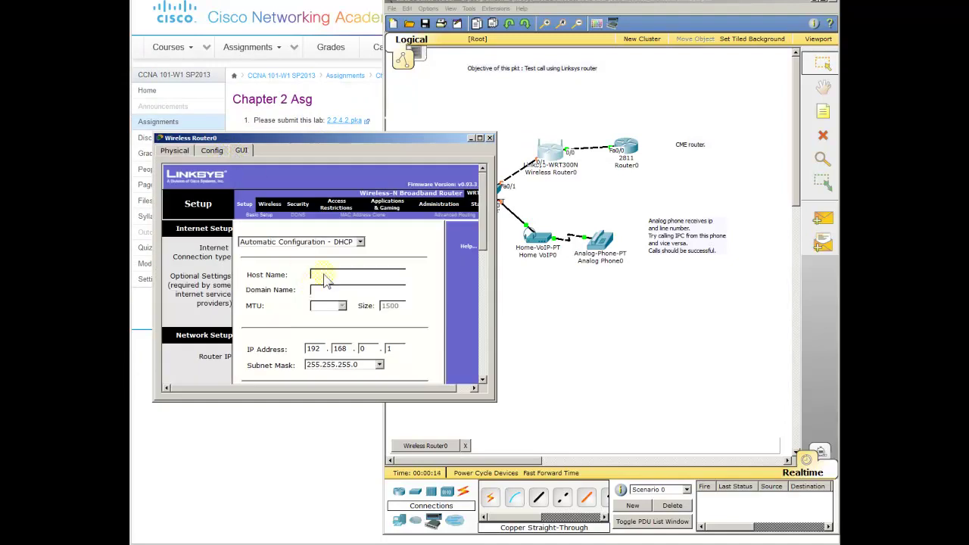
{"action": "left_click", "coordinate": [283, 243]}
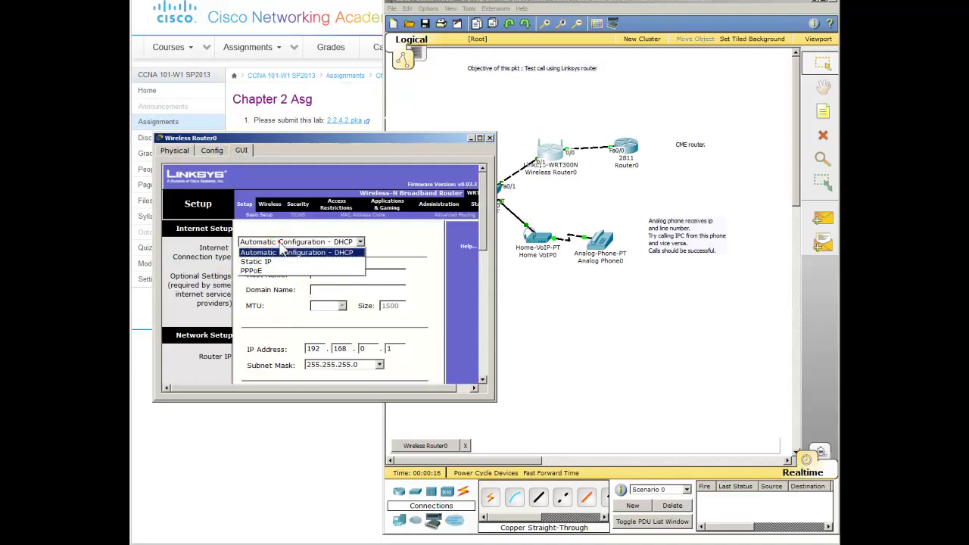
{"action": "left_click", "coordinate": [279, 263]}
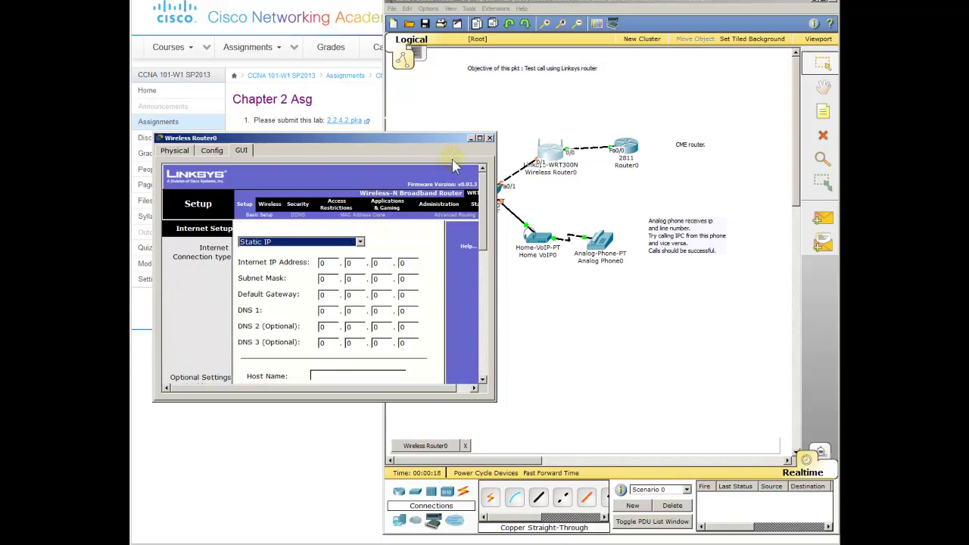
{"action": "left_click", "coordinate": [490, 138]}
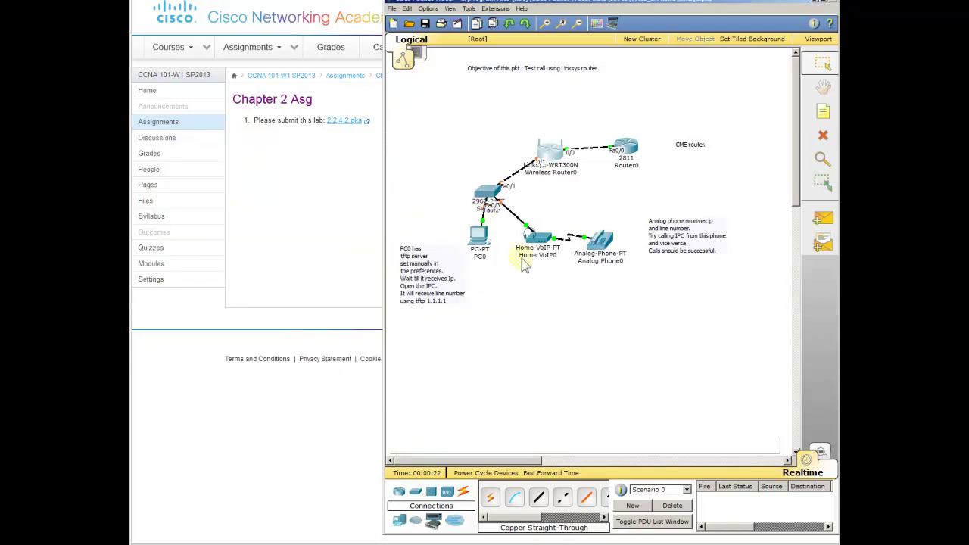
{"action": "left_click", "coordinate": [549, 241]}
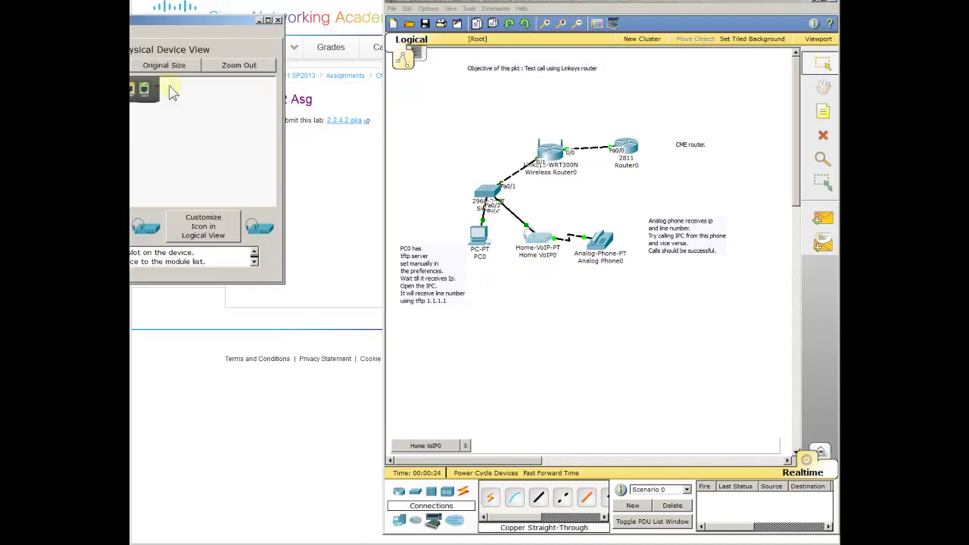
{"action": "left_click", "coordinate": [278, 20]}
{"action": "left_click", "coordinate": [600, 240]}
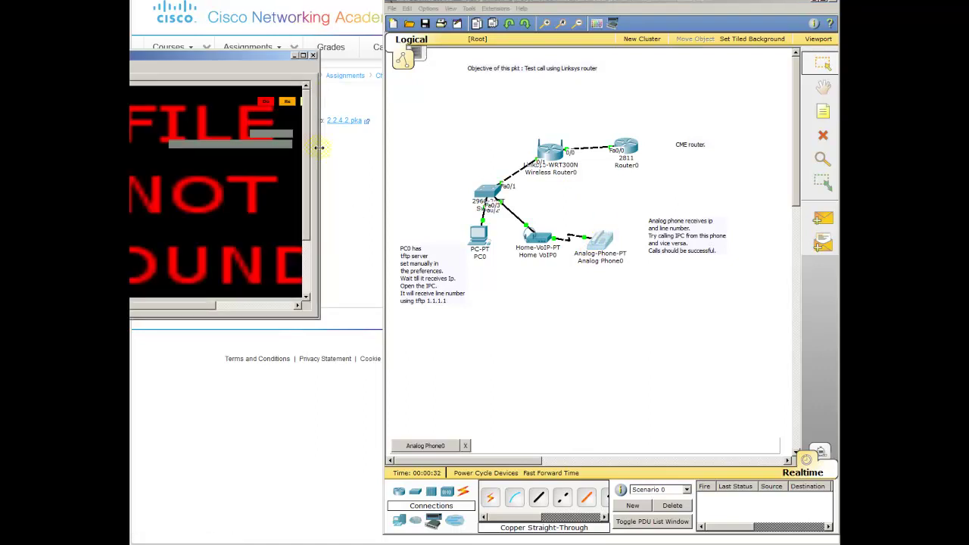
{"action": "left_click_drag", "start_coordinate": [319, 148], "coordinate": [427, 169]}
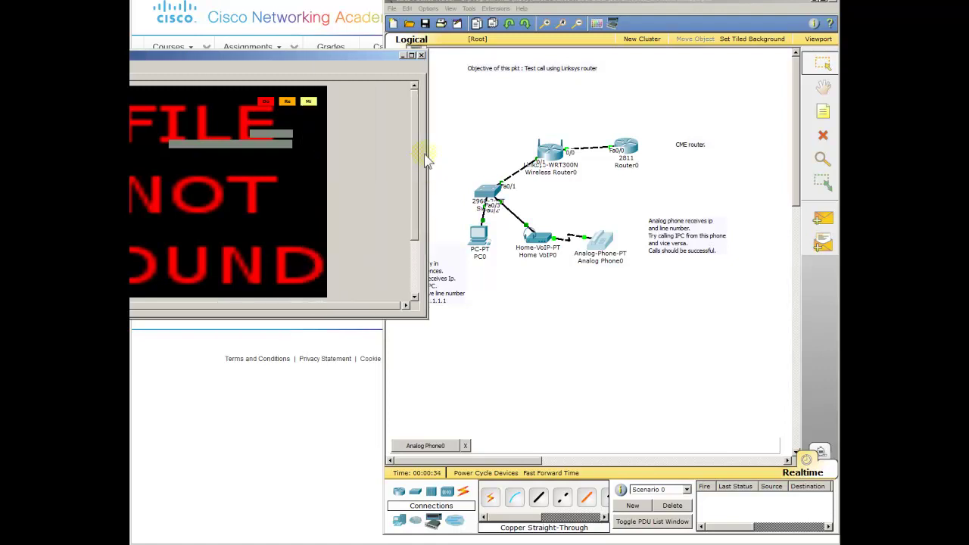
{"action": "left_click", "coordinate": [422, 55]}
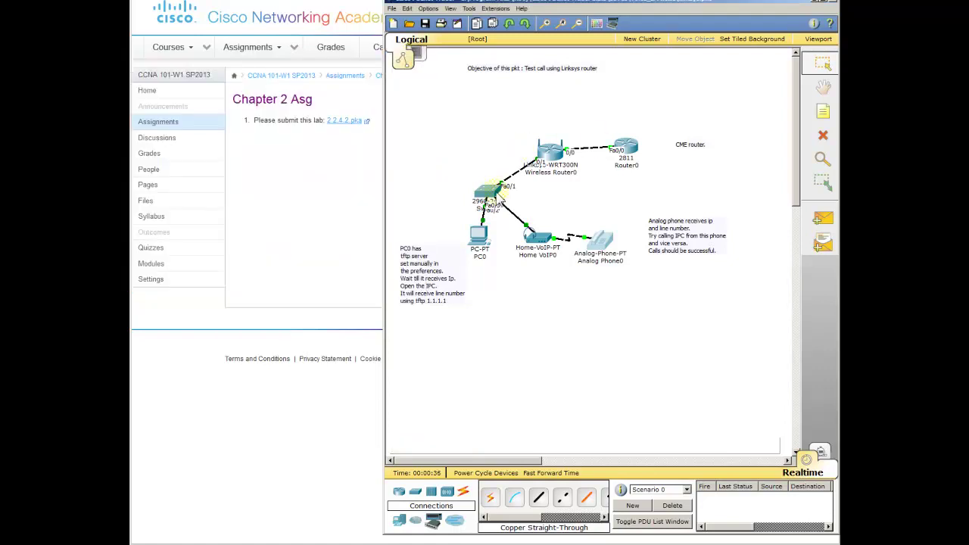
{"action": "left_click", "coordinate": [478, 236]}
{"action": "left_click", "coordinate": [144, 104]}
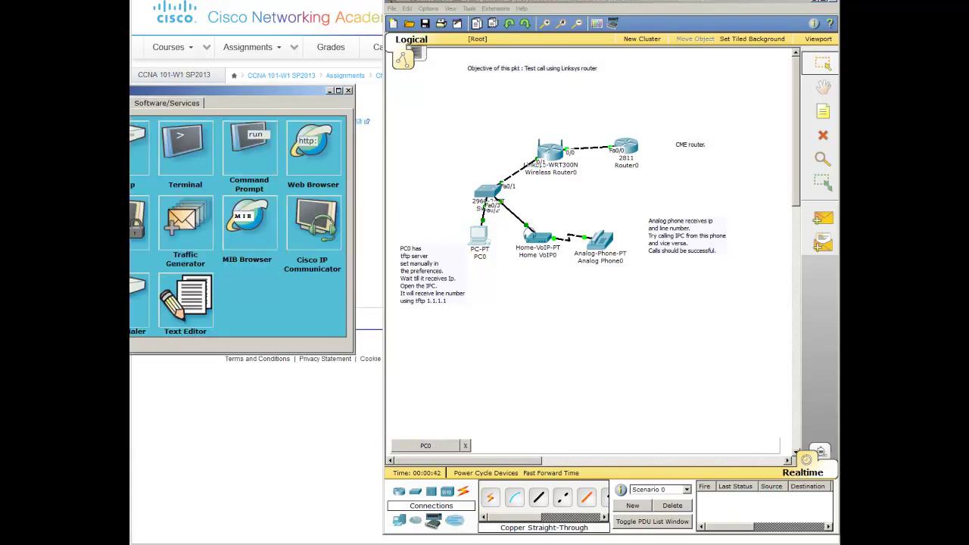
{"action": "left_click", "coordinate": [310, 153]}
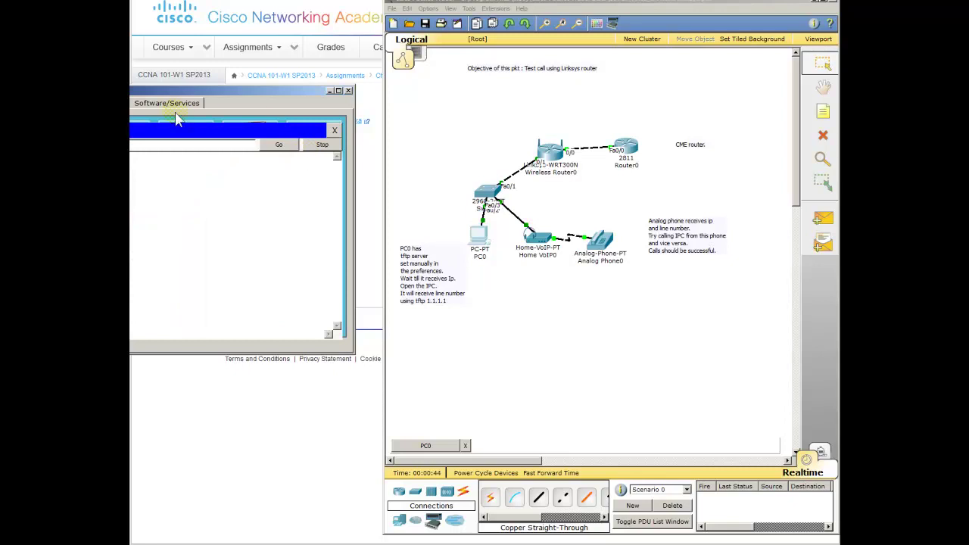
{"action": "left_click", "coordinate": [334, 130]}
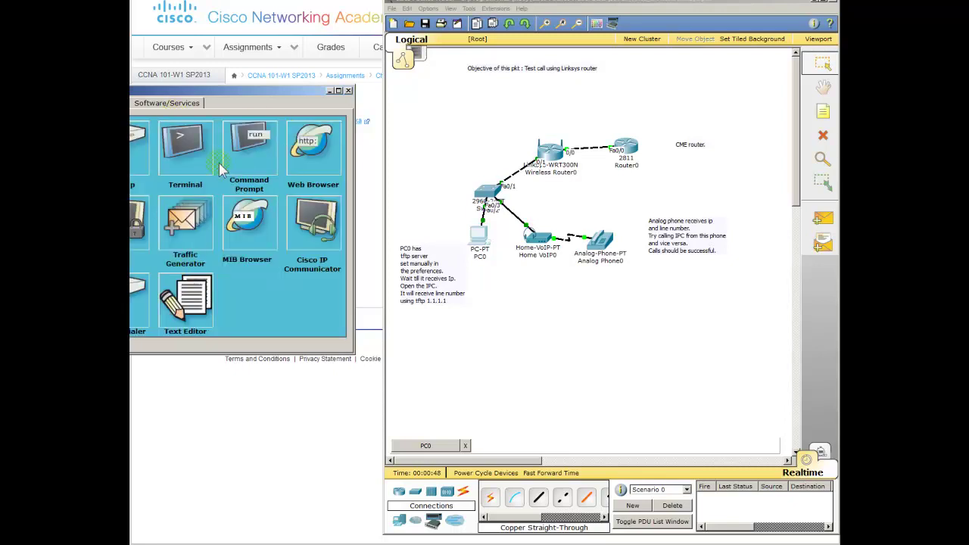
{"action": "left_click", "coordinate": [137, 147]}
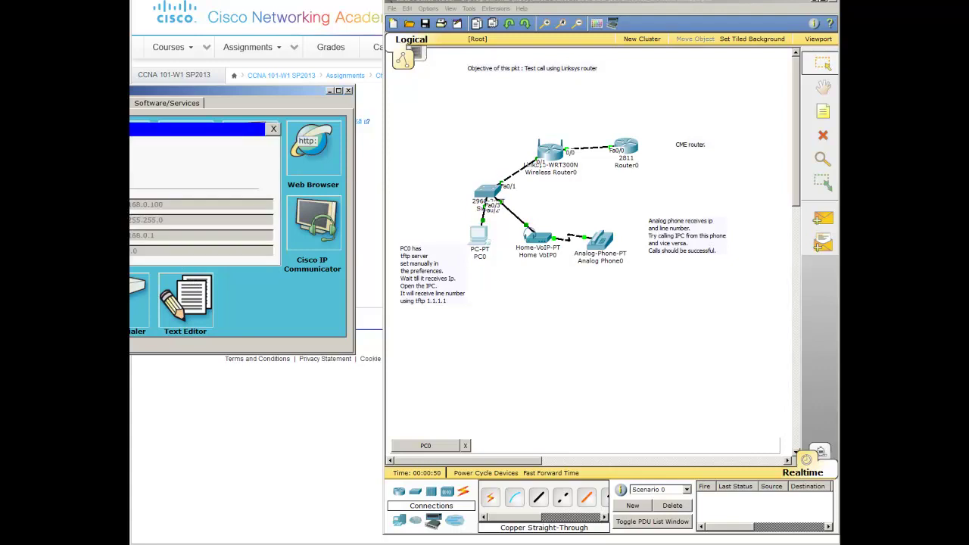
{"action": "left_click_drag", "start_coordinate": [95, 94], "coordinate": [215, 125]}
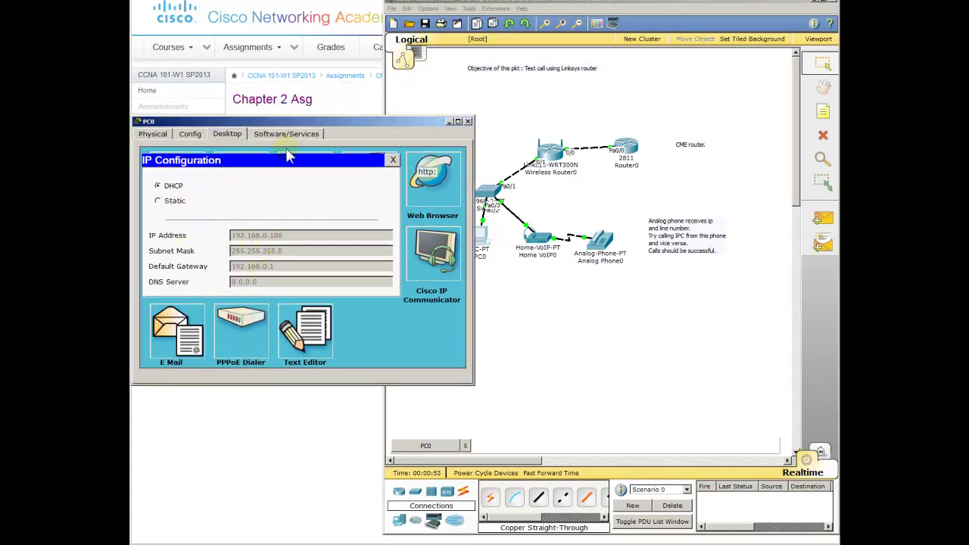
{"action": "left_click", "coordinate": [393, 160]}
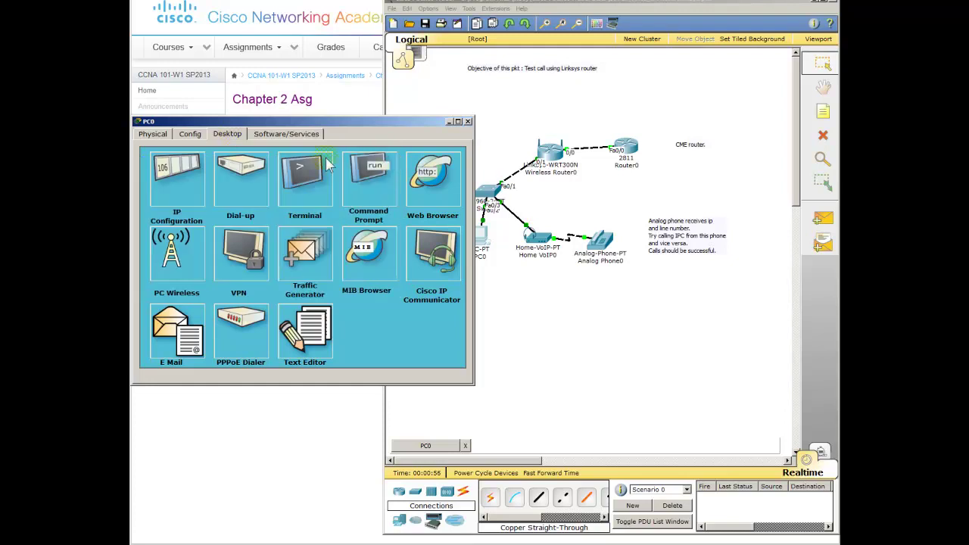
{"action": "left_click", "coordinate": [355, 164]}
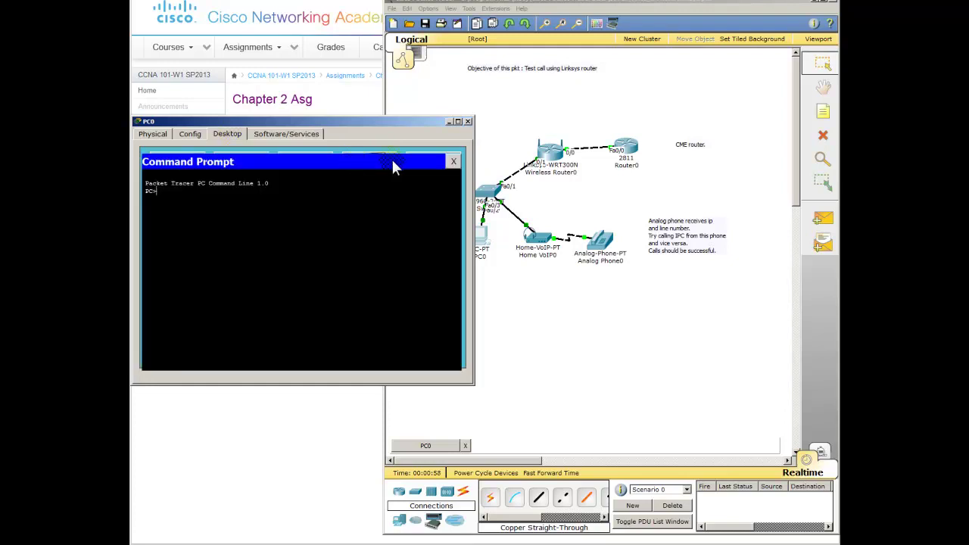
{"action": "left_click", "coordinate": [453, 162]}
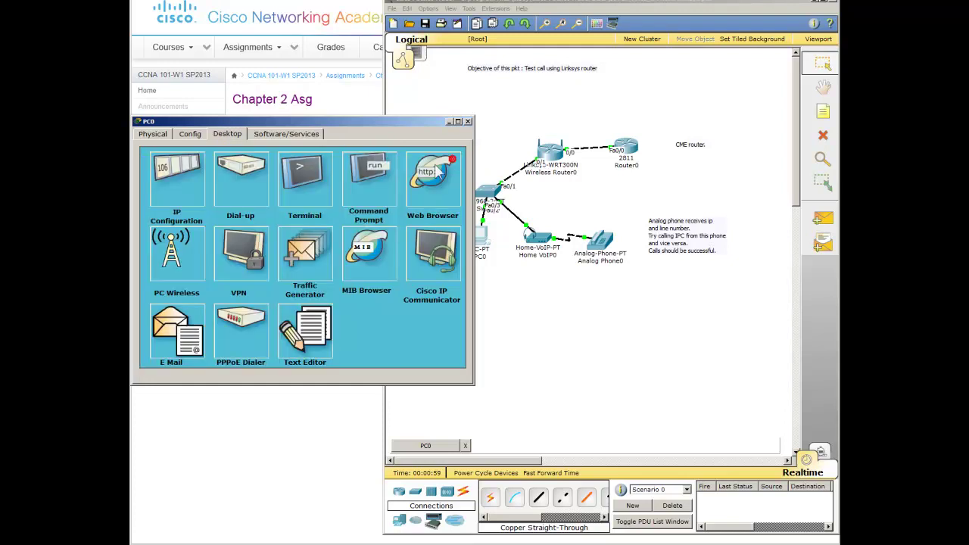
{"action": "left_click", "coordinate": [286, 188]}
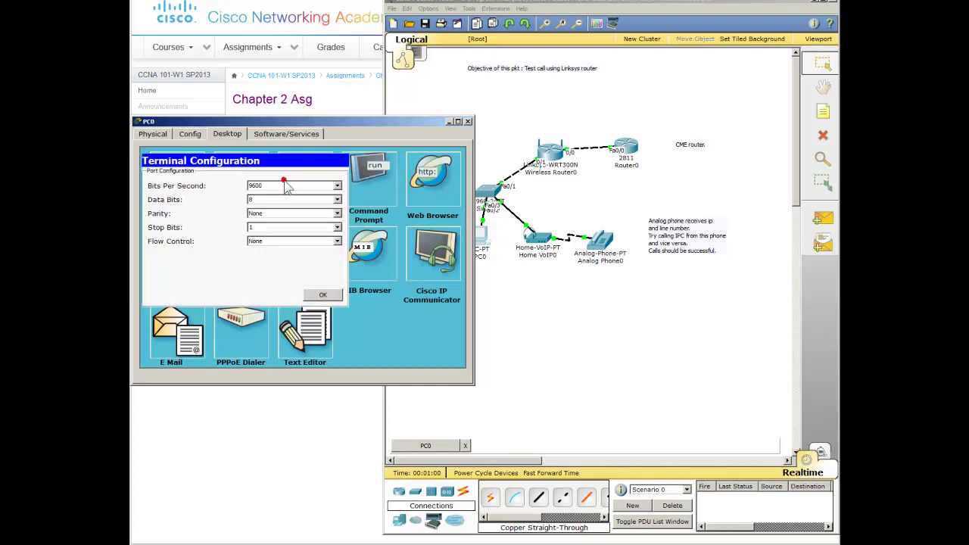
{"action": "left_click", "coordinate": [322, 294]}
{"action": "left_click", "coordinate": [455, 160]}
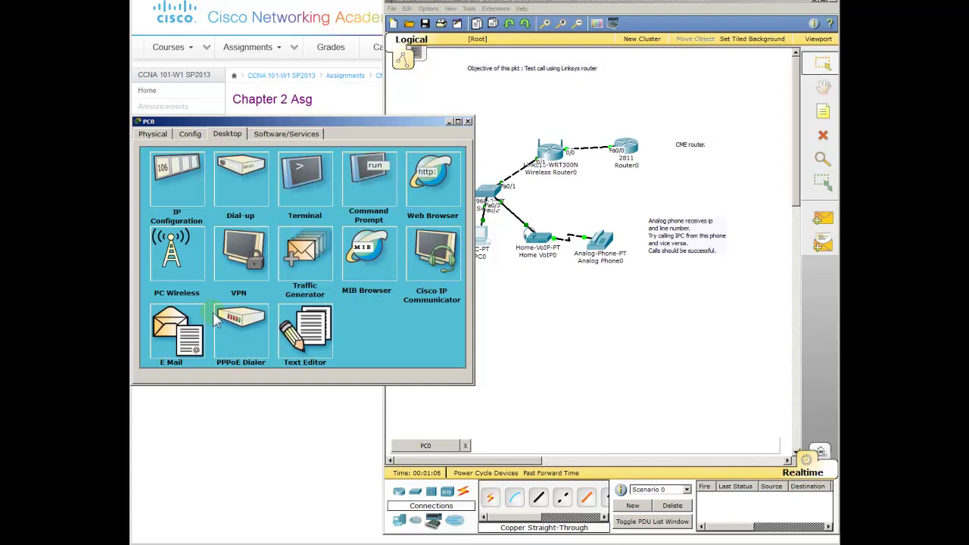
{"action": "left_click", "coordinate": [190, 327]}
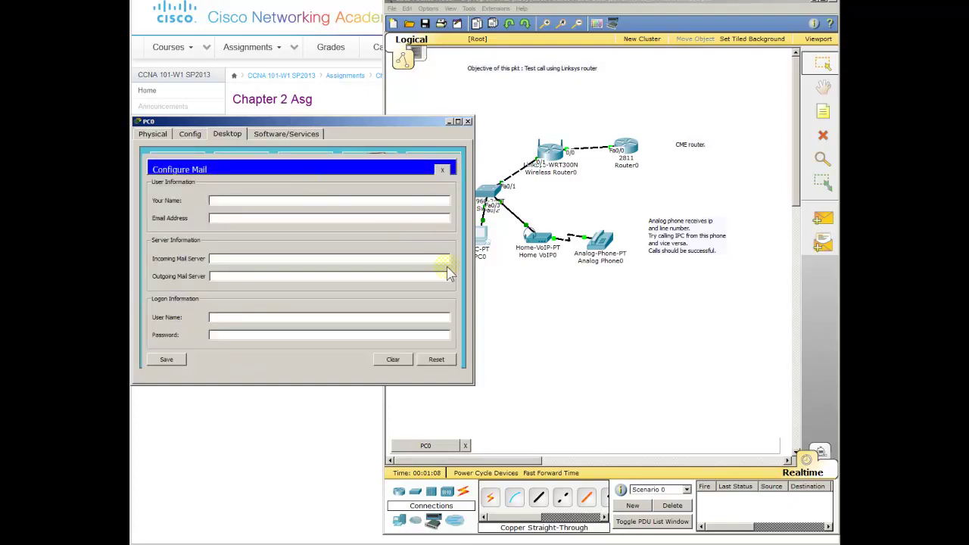
{"action": "left_click", "coordinate": [443, 171]}
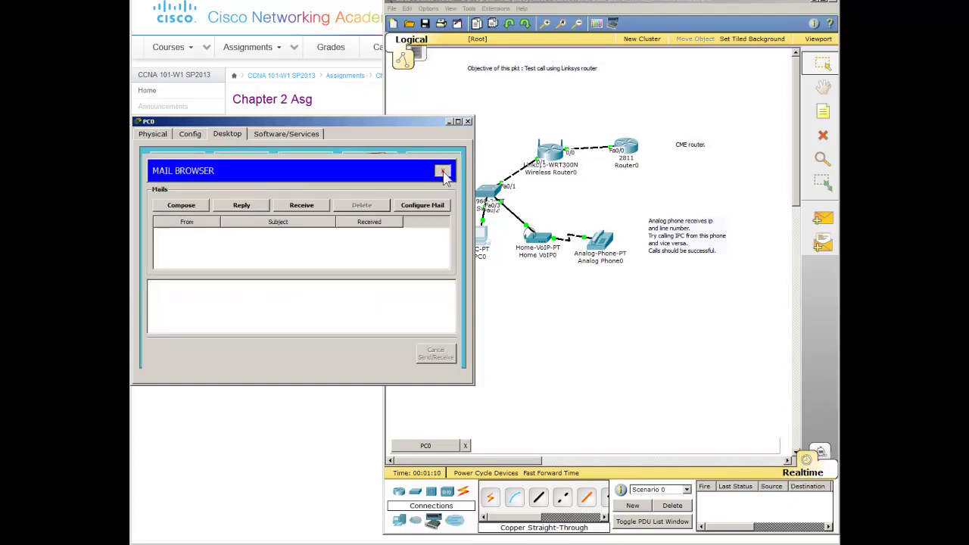
{"action": "left_click", "coordinate": [443, 171]}
{"action": "left_click", "coordinate": [467, 122]}
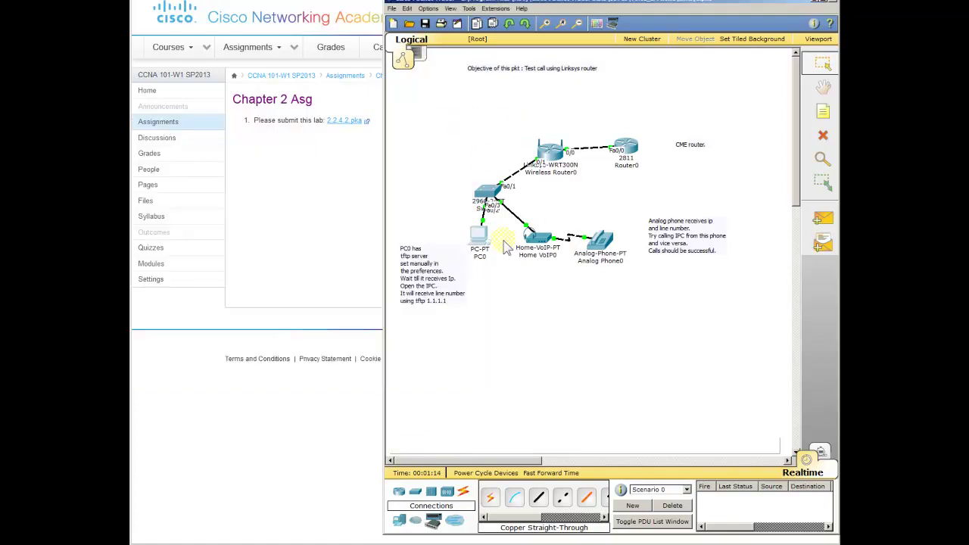
{"action": "left_click", "coordinate": [644, 112]}
{"action": "left_click", "coordinate": [629, 142]}
{"action": "mouse_move", "coordinate": [629, 143]}
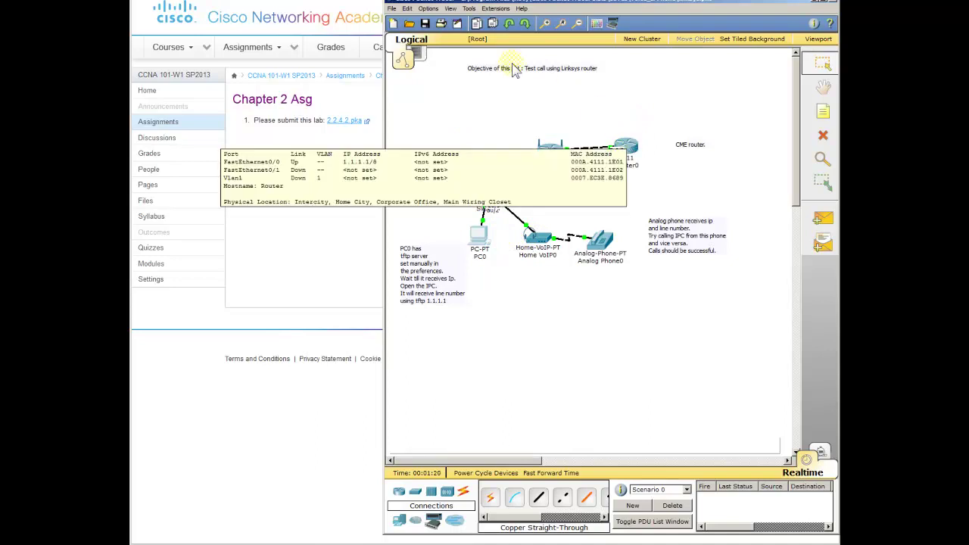
{"action": "left_click", "coordinate": [392, 9]}
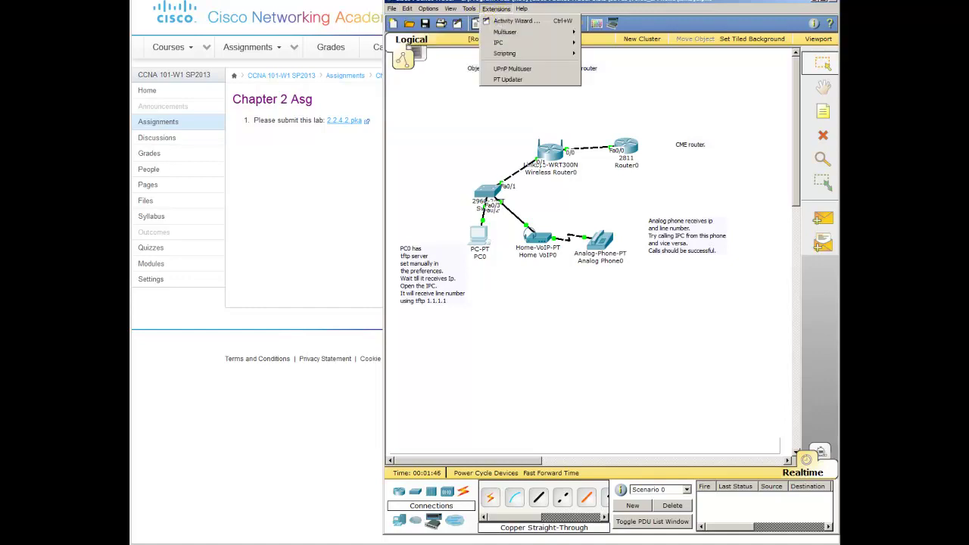
{"action": "left_click", "coordinate": [495, 9]}
{"action": "left_click", "coordinate": [447, 87]}
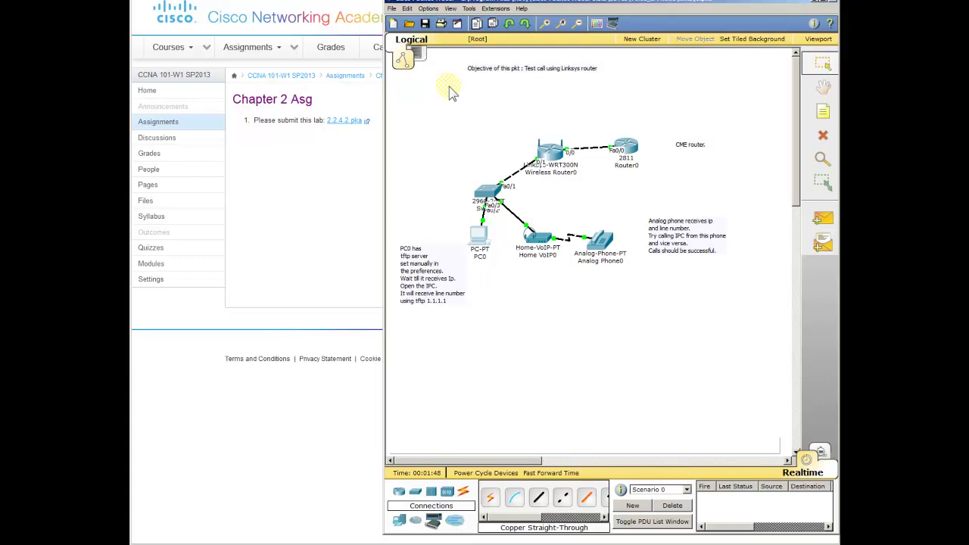